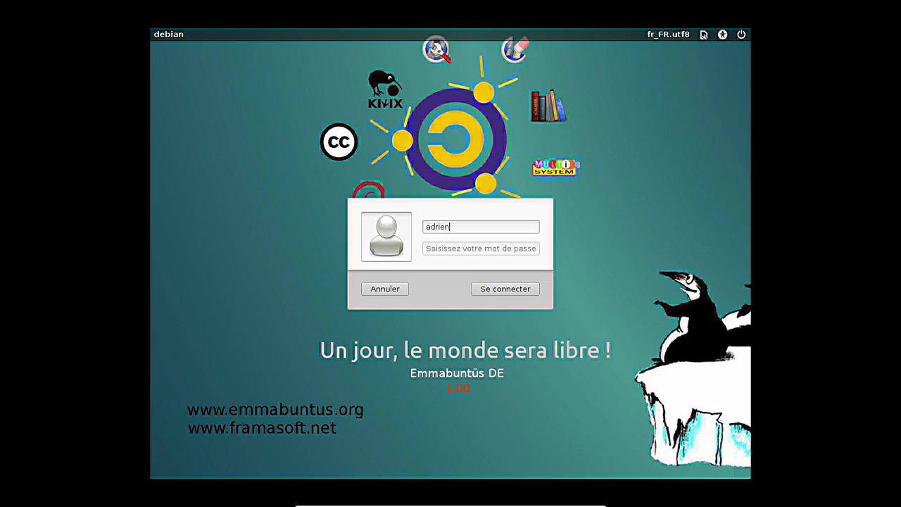
Log in to the session with the account password and dismiss the Emmabuntus Debian Edition welcome message
{"action": "type", "text": "********"}
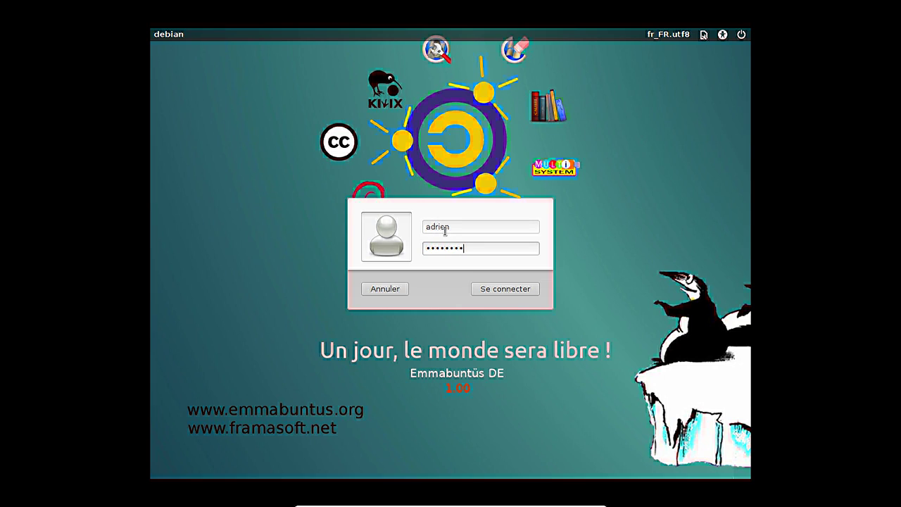
{"action": "key", "text": "Return"}
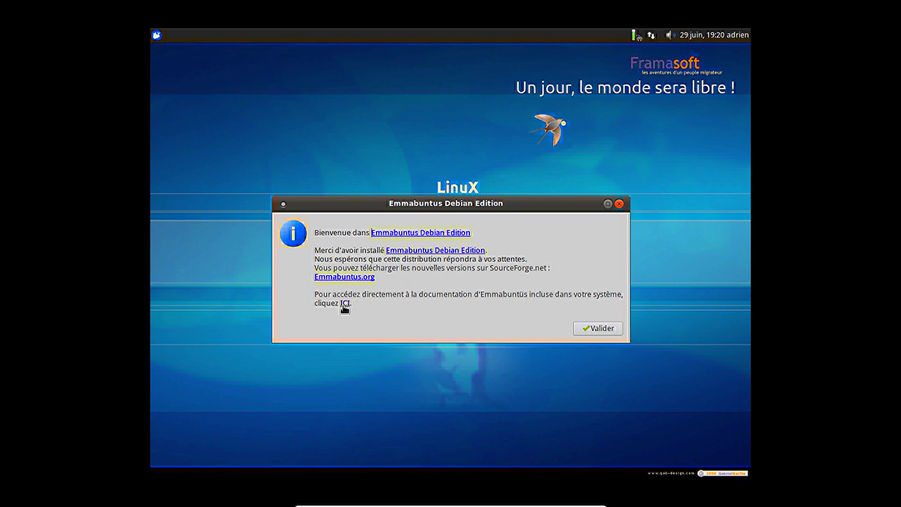
{"action": "left_click", "coordinate": [602, 328]}
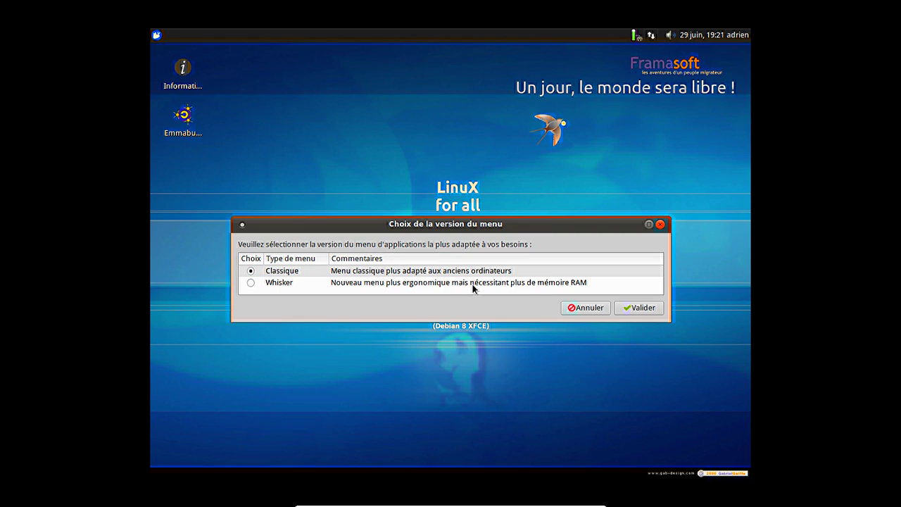
Accept the Classique application menu and the Emmabuntüs image set for the screensaver
{"action": "left_click", "coordinate": [638, 307]}
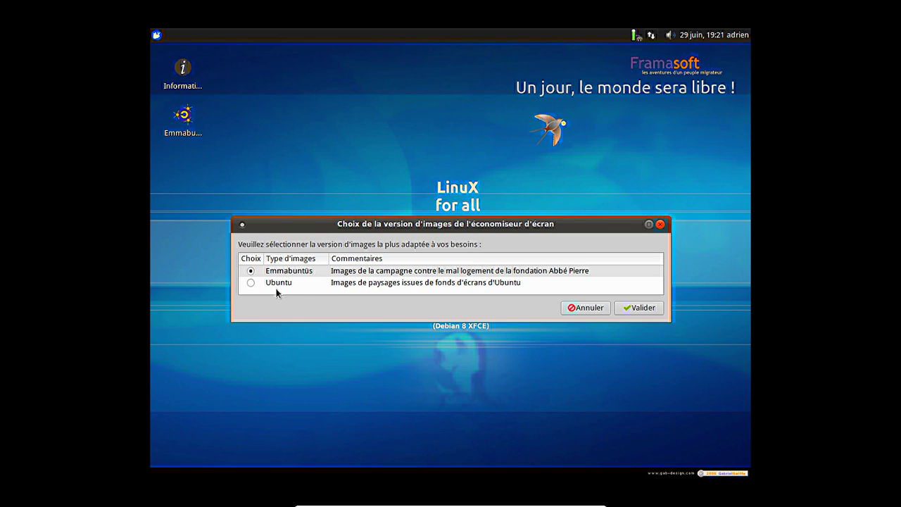
{"action": "left_click", "coordinate": [644, 308]}
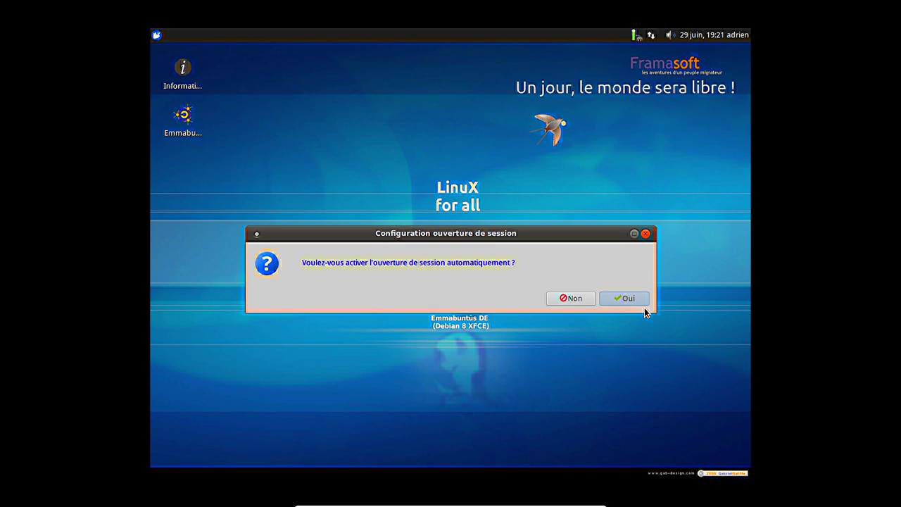
Decline automatic session login and decline launching gSpeech at every startup
{"action": "left_click", "coordinate": [576, 300]}
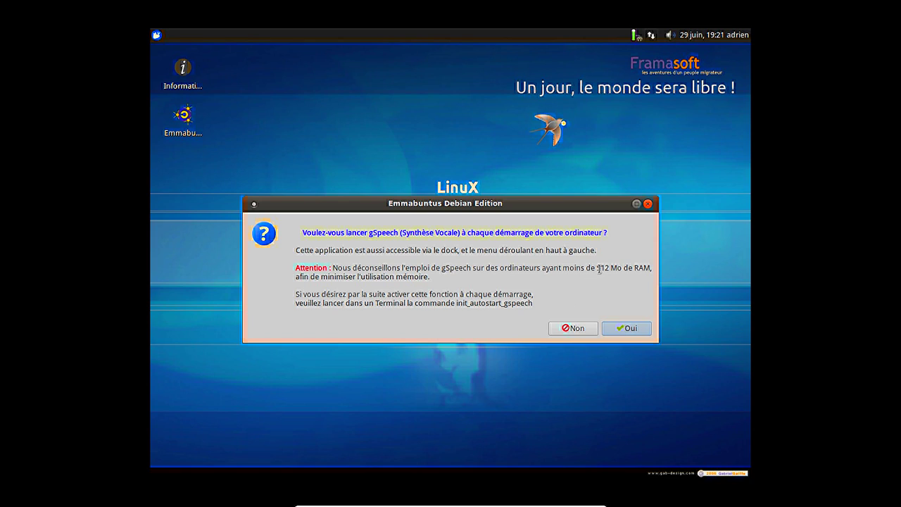
{"action": "left_click", "coordinate": [576, 329]}
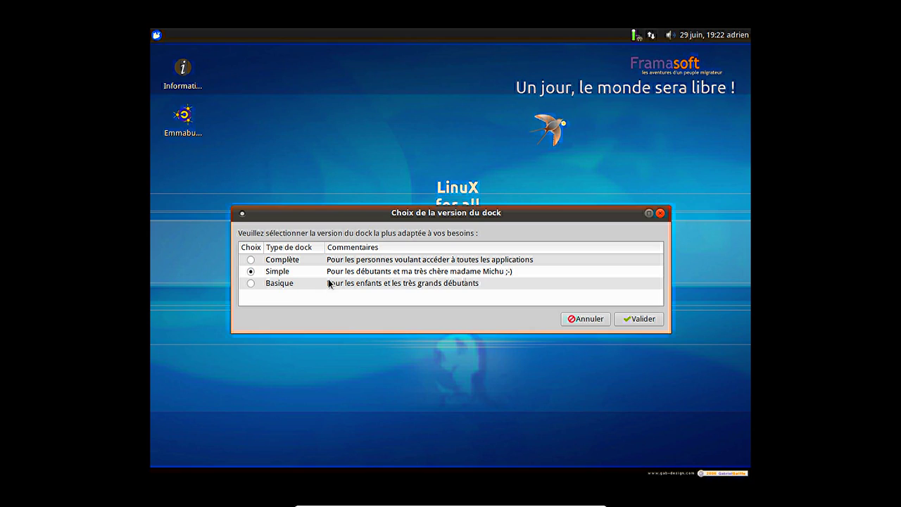
Choose the Simple dock version and confirm the choice
{"action": "left_click", "coordinate": [255, 283]}
{"action": "left_click", "coordinate": [250, 260]}
{"action": "left_click", "coordinate": [250, 272]}
{"action": "left_click", "coordinate": [640, 319]}
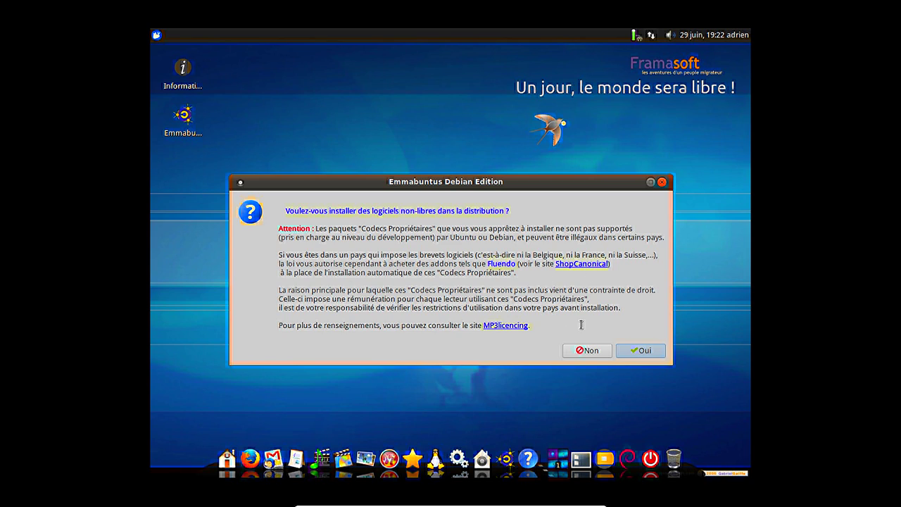
Agree to install non-free software, select only Skype, and authorize the installation with the administration password
{"action": "left_click", "coordinate": [645, 350]}
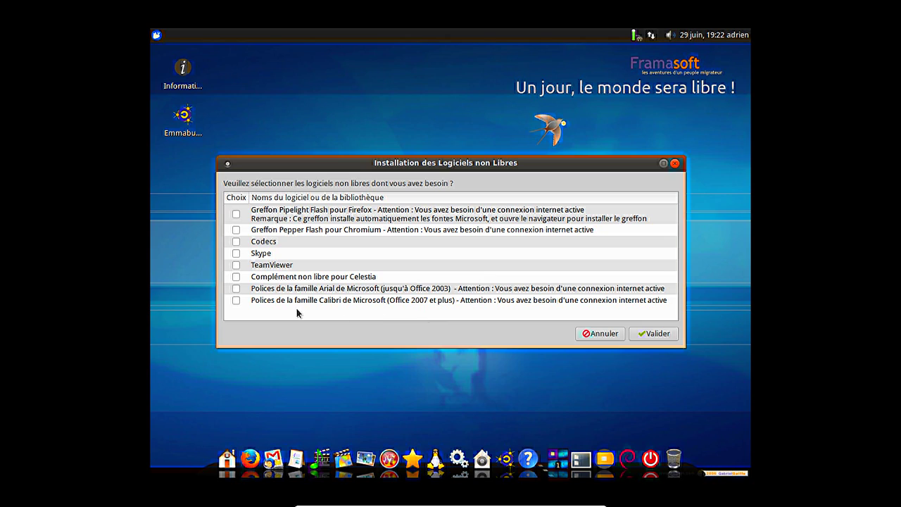
{"action": "left_click", "coordinate": [236, 253]}
{"action": "left_click", "coordinate": [636, 334]}
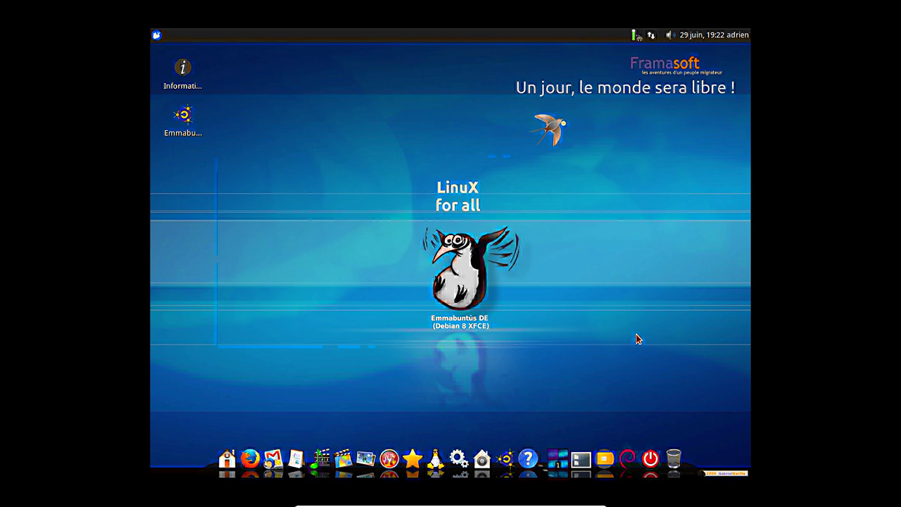
{"action": "type", "text": "•••••••"}
{"action": "key", "text": "Return"}
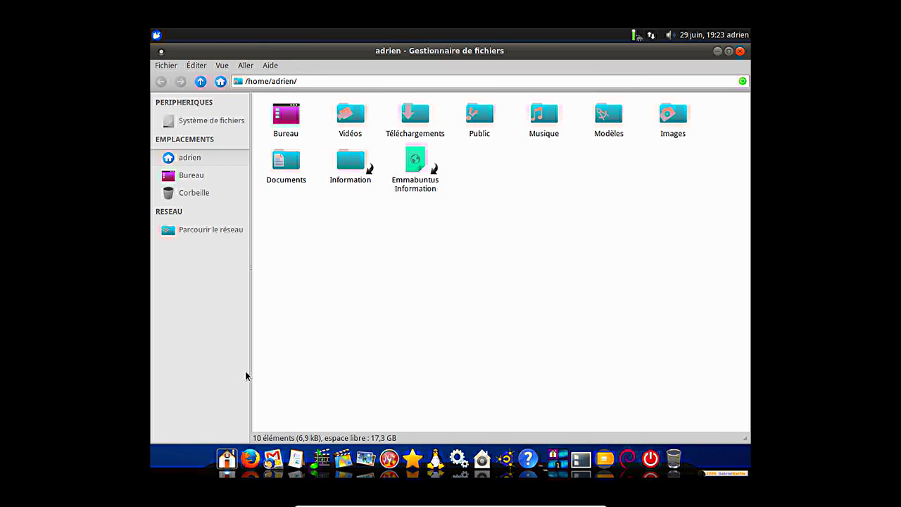
View the file manager's about information and close it
{"action": "left_click", "coordinate": [270, 65]}
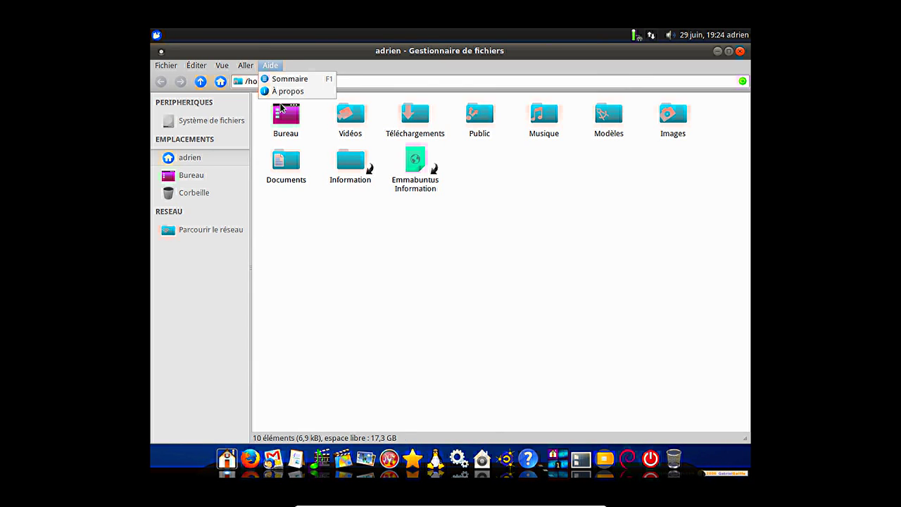
{"action": "left_click", "coordinate": [281, 91]}
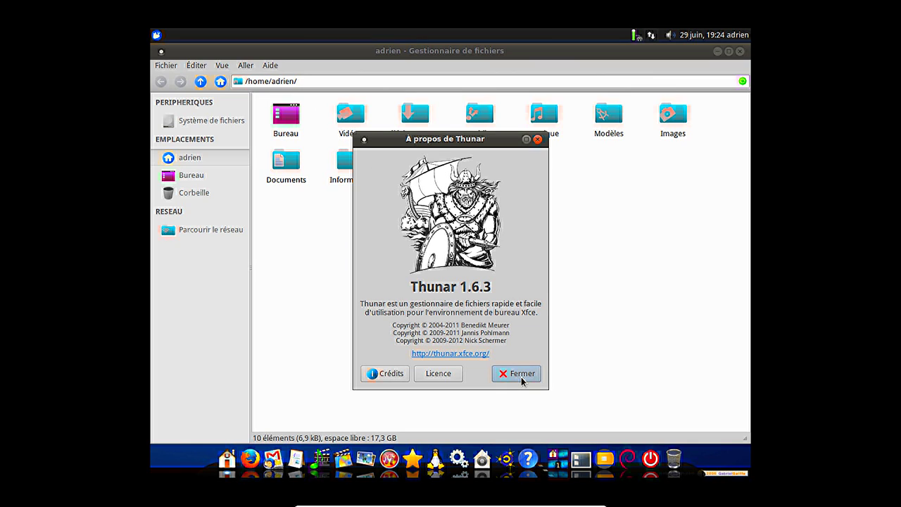
{"action": "left_click", "coordinate": [521, 374]}
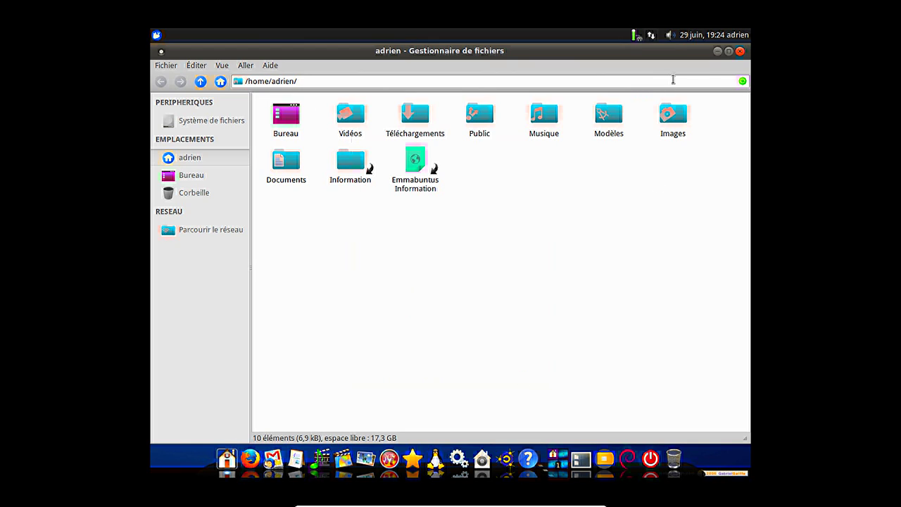
Restore the file manager window from its maximized state and inspect the properties of the desktop panel's separator
{"action": "left_click", "coordinate": [729, 52]}
{"action": "right_click", "coordinate": [418, 37]}
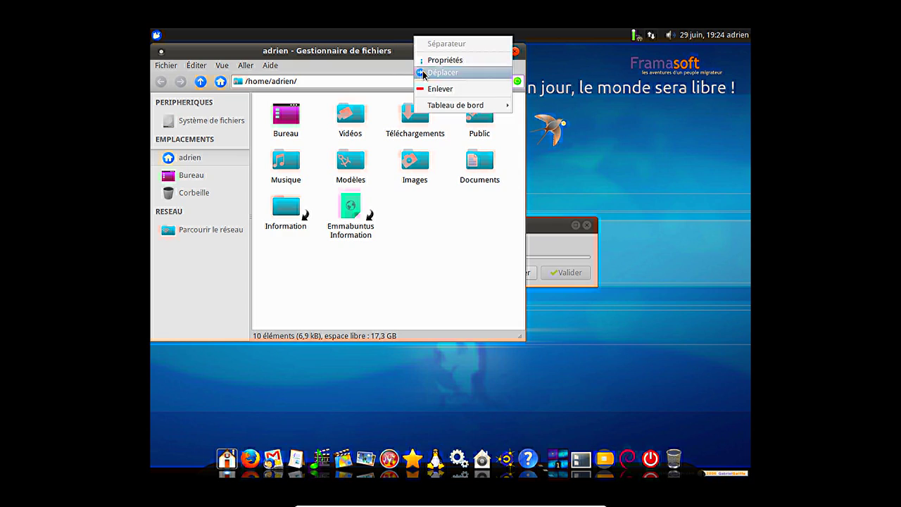
{"action": "left_click", "coordinate": [451, 61]}
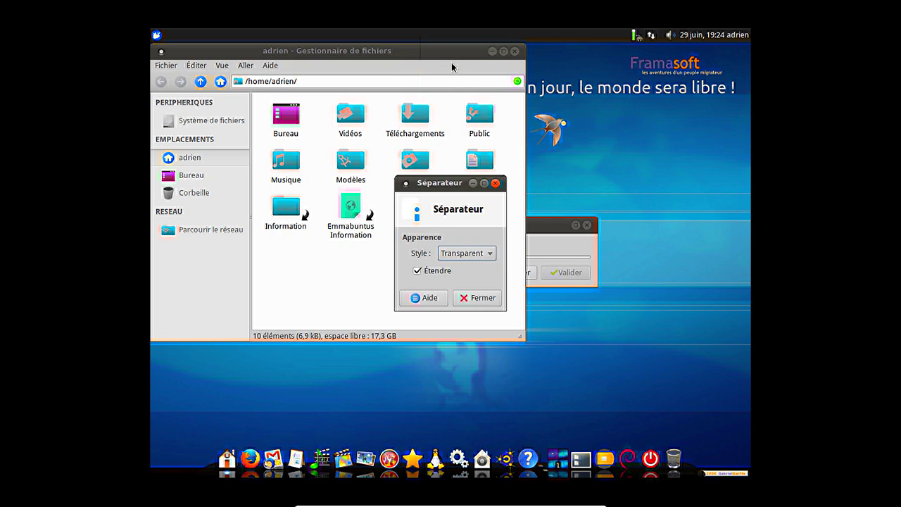
{"action": "left_click", "coordinate": [476, 297]}
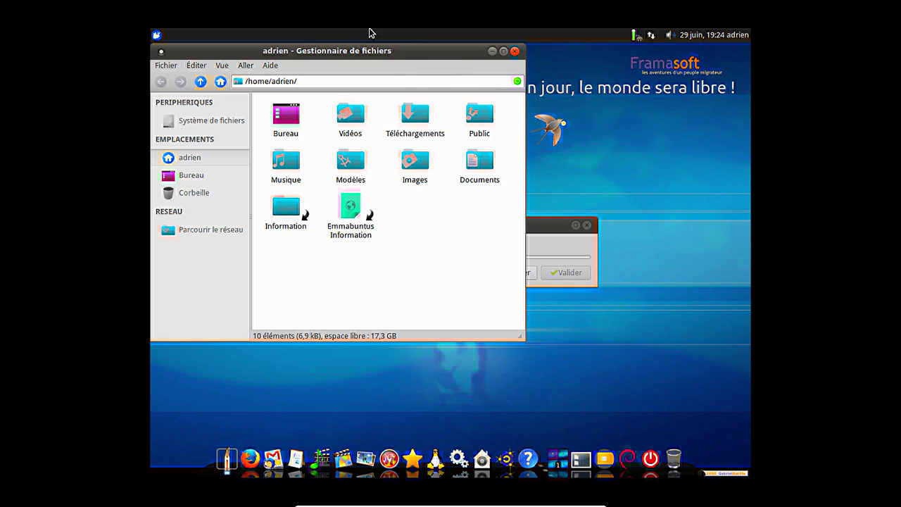
View the about information for the Xfce desktop environment and close the file manager window
{"action": "left_click", "coordinate": [157, 35]}
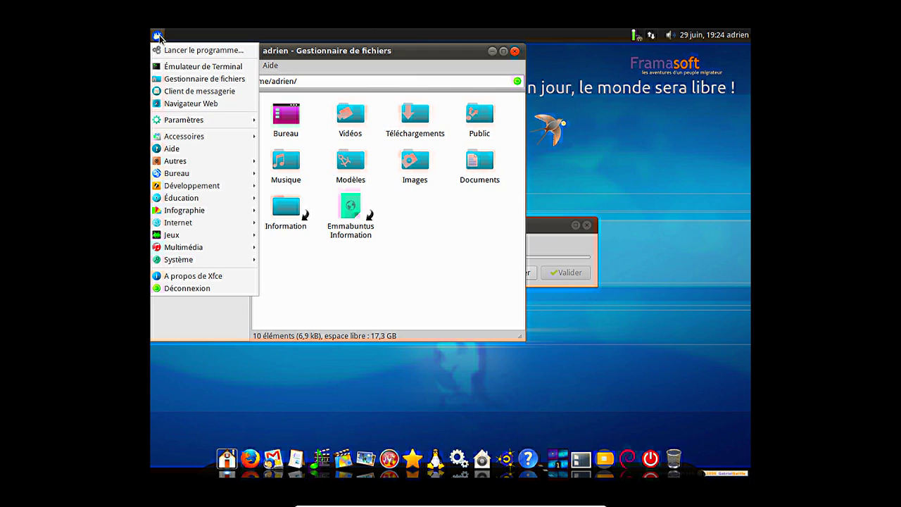
{"action": "left_click", "coordinate": [209, 276]}
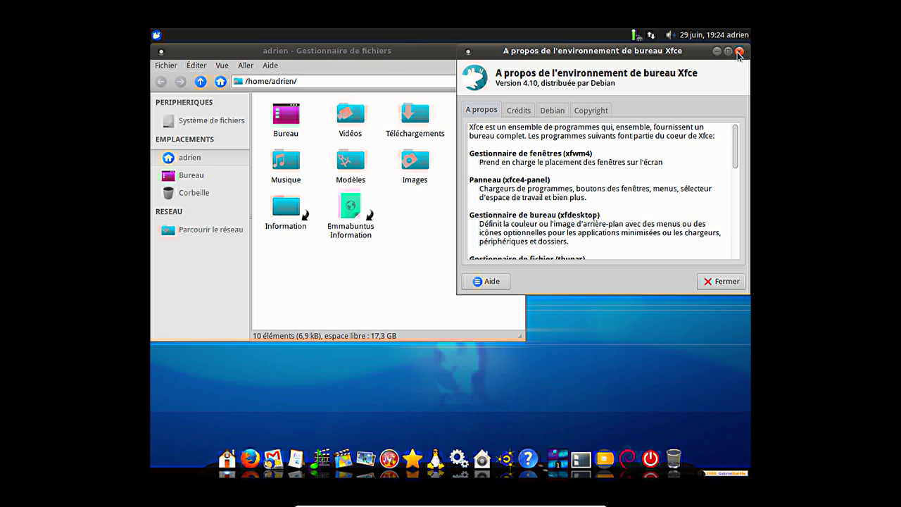
{"action": "key", "text": "Escape"}
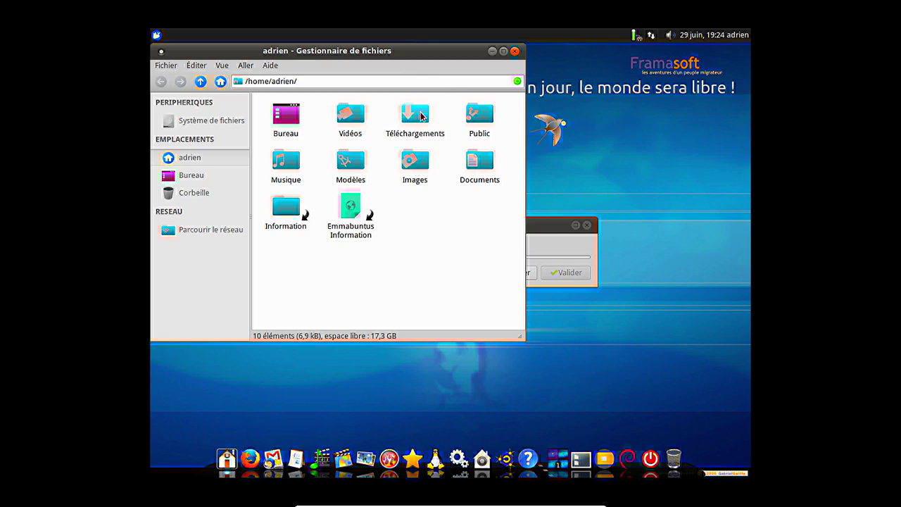
{"action": "left_click", "coordinate": [514, 52]}
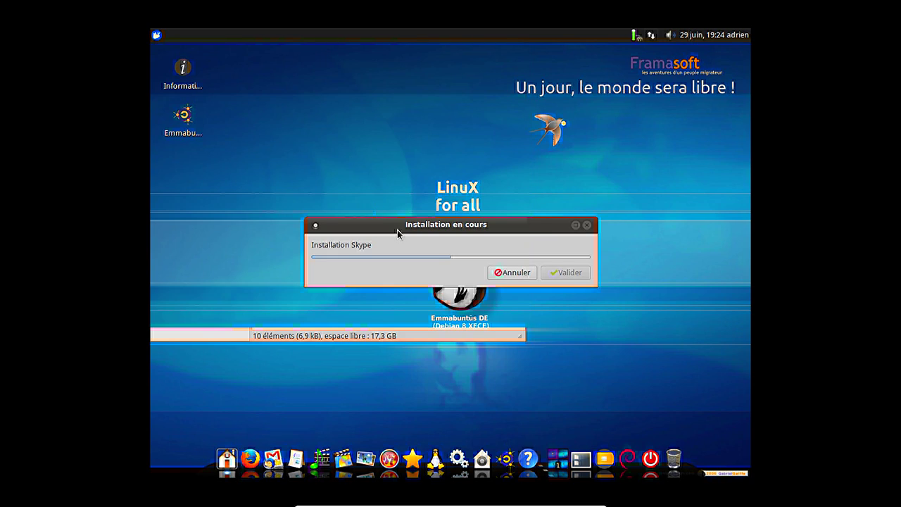
Look at the available icon themes in the desktop appearance settings and close the settings
{"action": "left_click", "coordinate": [157, 35]}
{"action": "mouse_move", "coordinate": [190, 189]}
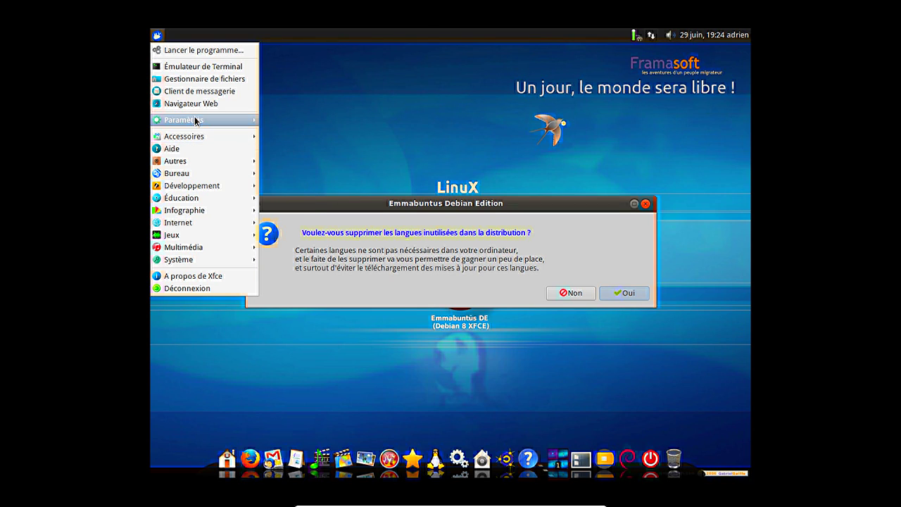
{"action": "mouse_move", "coordinate": [224, 128]}
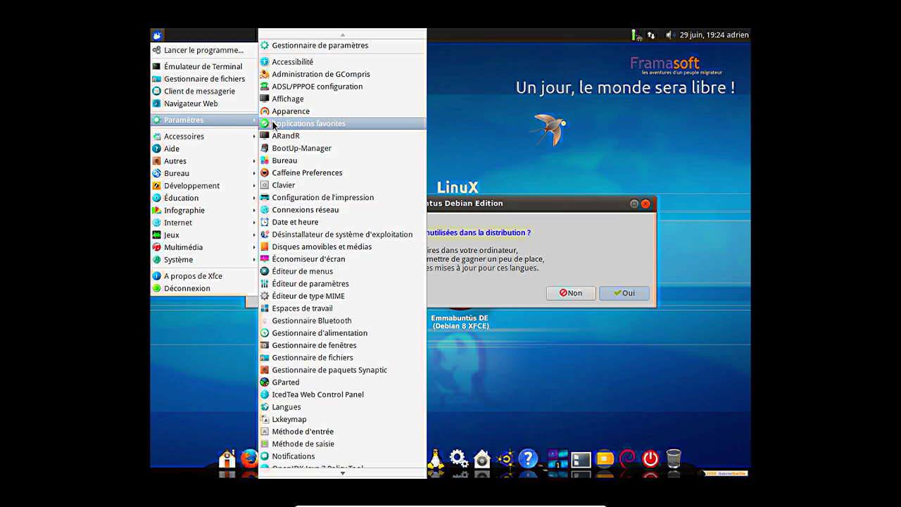
{"action": "left_click", "coordinate": [283, 114]}
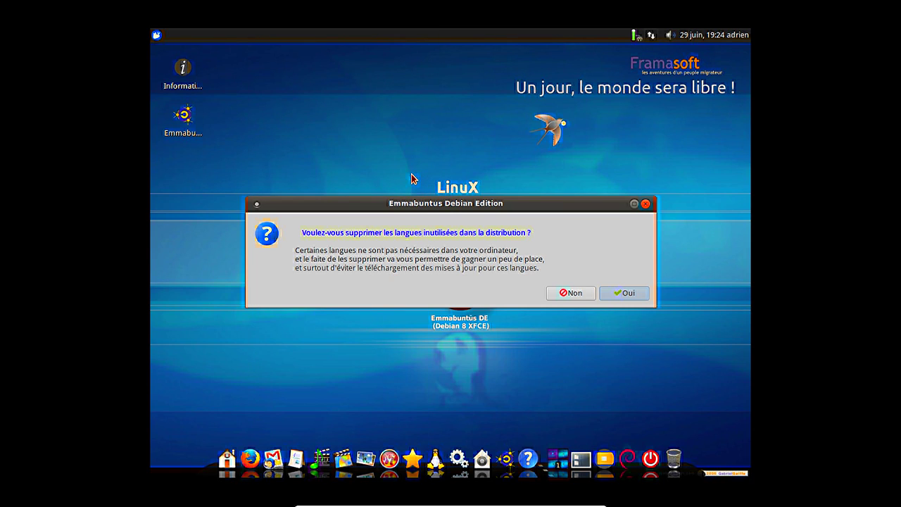
{"action": "left_click", "coordinate": [389, 173]}
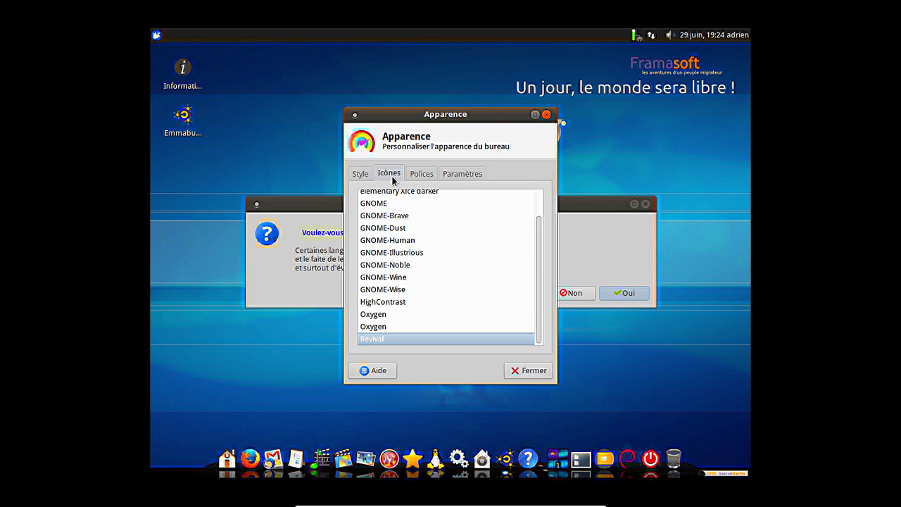
{"action": "left_click", "coordinate": [530, 371]}
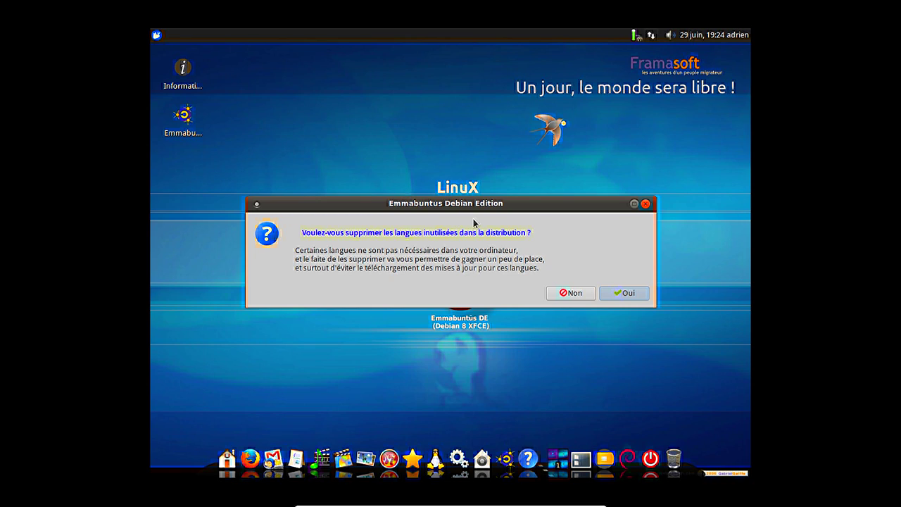
Agree to remove unused languages, select five languages including Spanish and Italian, and authorize the removal with the administration password
{"action": "left_click", "coordinate": [629, 293]}
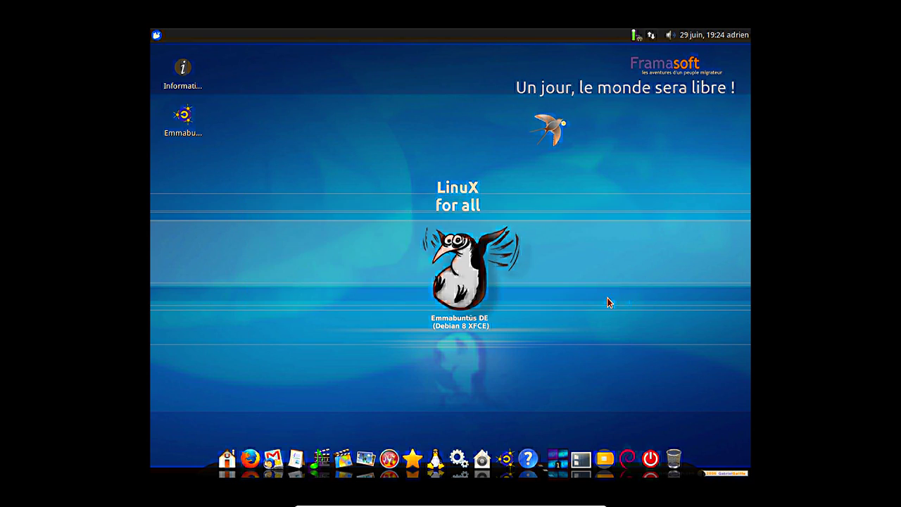
{"action": "left_click", "coordinate": [251, 228]}
{"action": "left_click", "coordinate": [250, 239]}
{"action": "left_click", "coordinate": [251, 250]}
{"action": "left_click", "coordinate": [251, 263]}
{"action": "left_click", "coordinate": [251, 274]}
{"action": "left_click", "coordinate": [625, 340]}
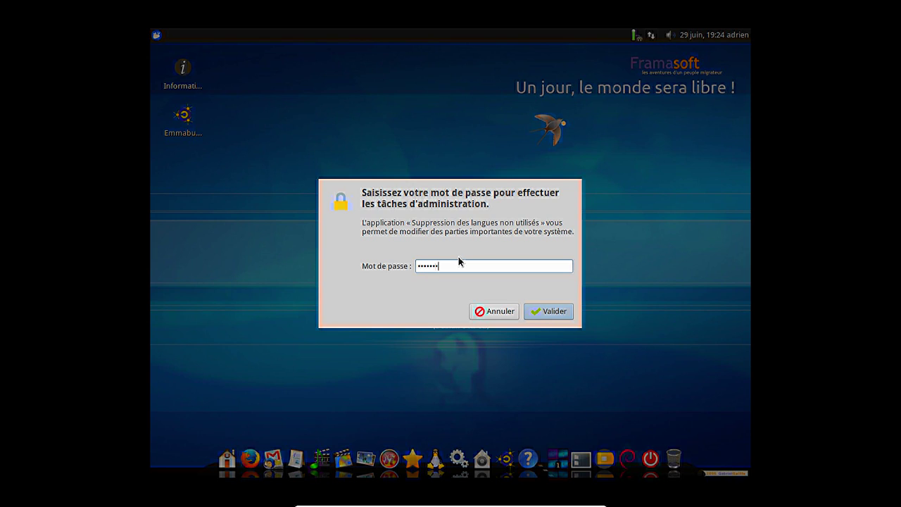
{"action": "key", "text": "Return"}
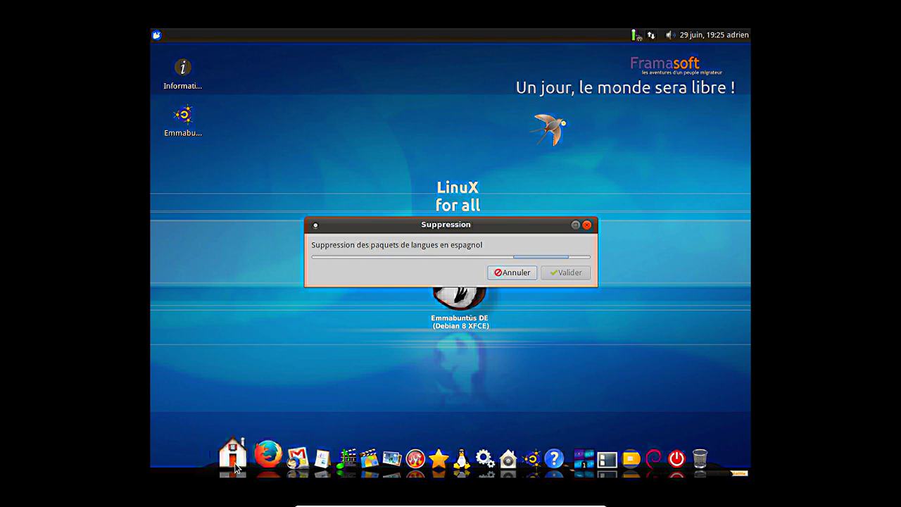
Inspect the dock launcher options for Firefox ESR and dismiss them without choosing any
{"action": "right_click", "coordinate": [248, 454]}
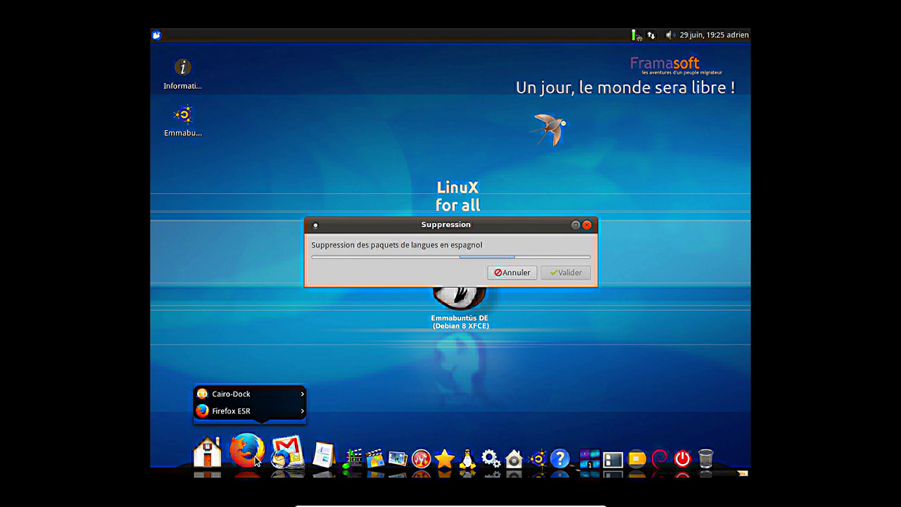
{"action": "mouse_move", "coordinate": [258, 414]}
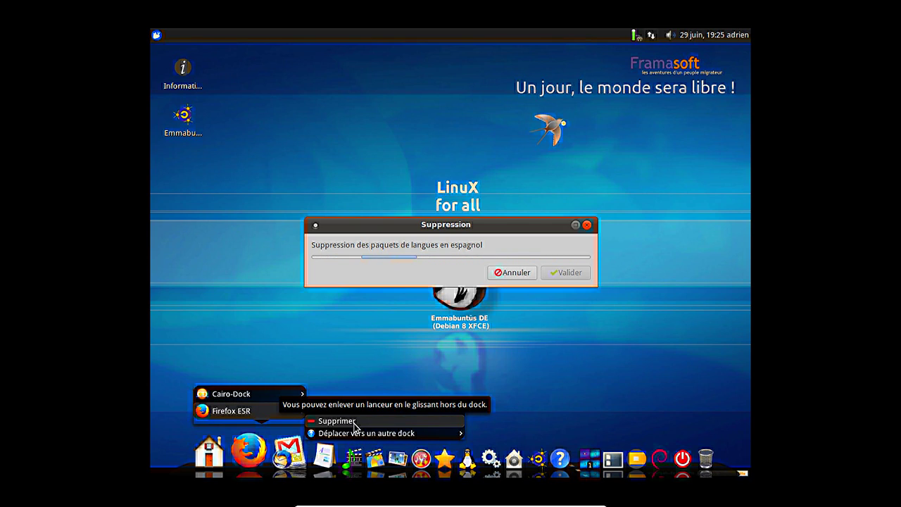
{"action": "left_click", "coordinate": [323, 360]}
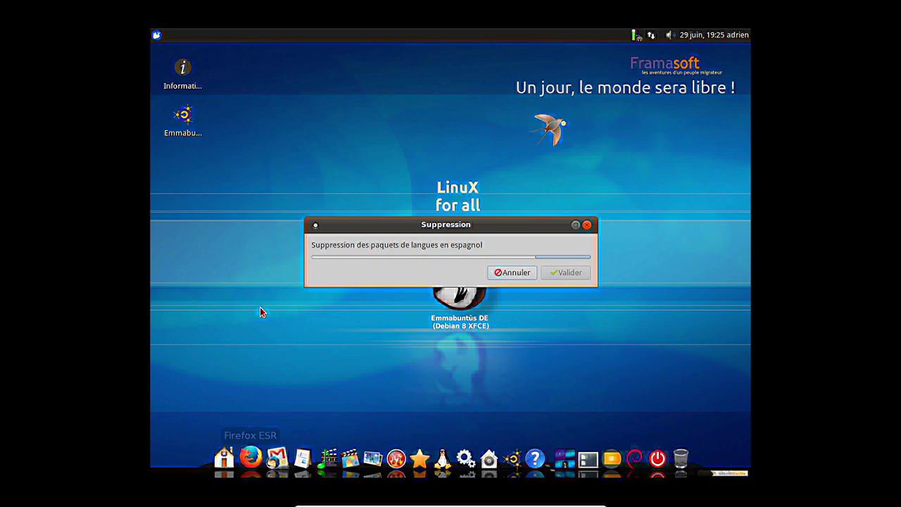
Look through the dock's application categories, from office and video to maintenance
{"action": "left_click", "coordinate": [279, 462]}
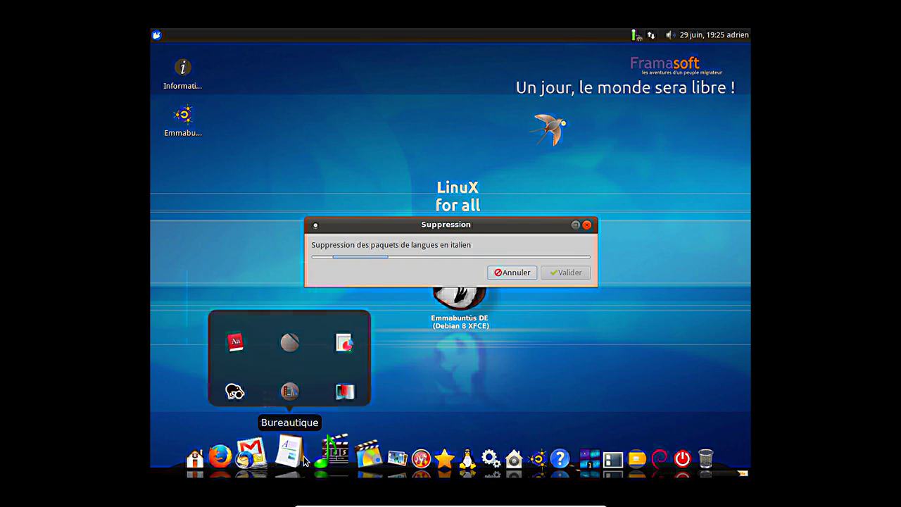
{"action": "mouse_move", "coordinate": [343, 461]}
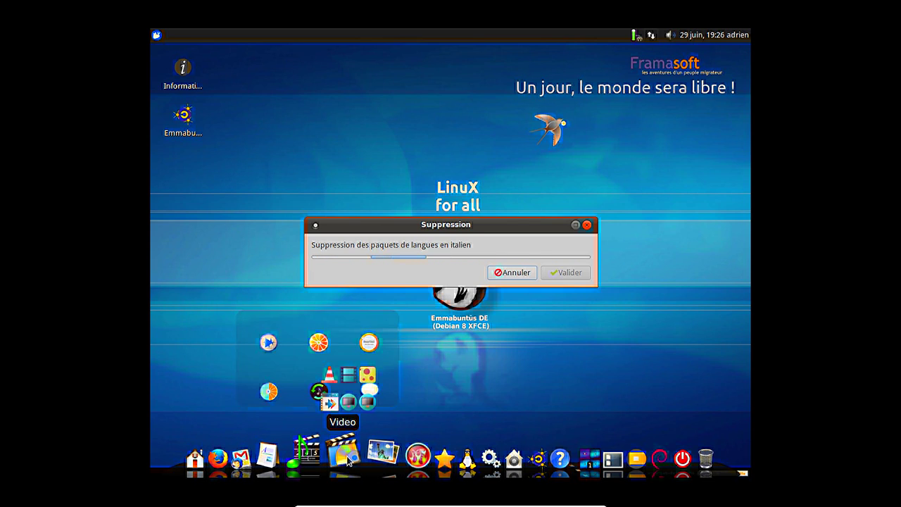
{"action": "mouse_move", "coordinate": [373, 462]}
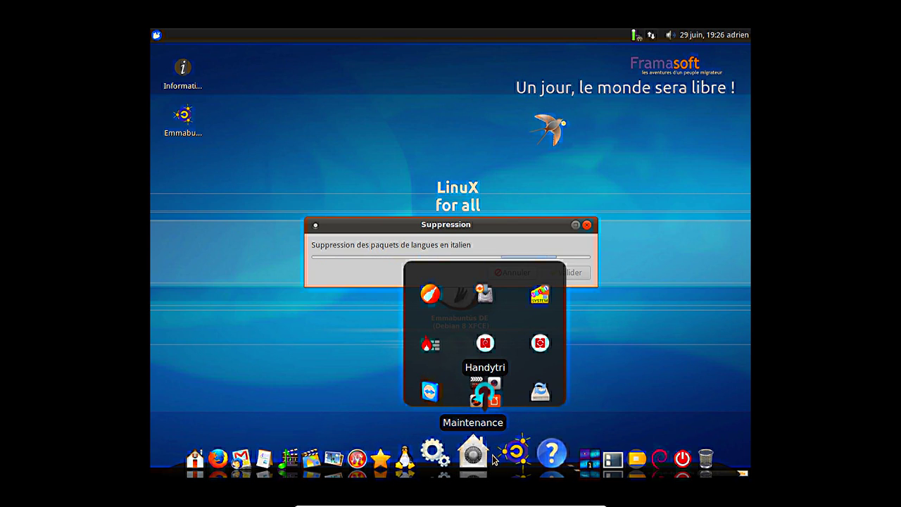
{"action": "mouse_move", "coordinate": [508, 458]}
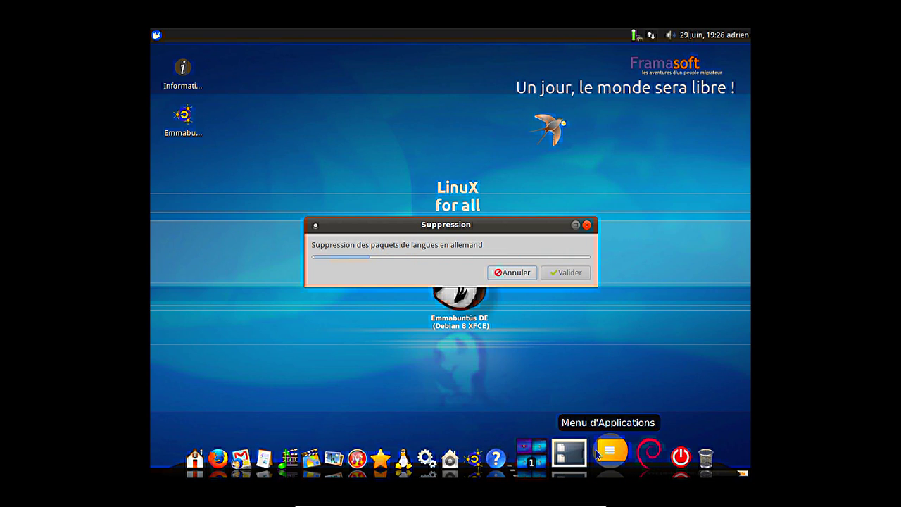
Look through the dock's applications menu and dismiss it, inspect the remaining dock items, and check the top panel's menu
{"action": "left_click", "coordinate": [603, 449]}
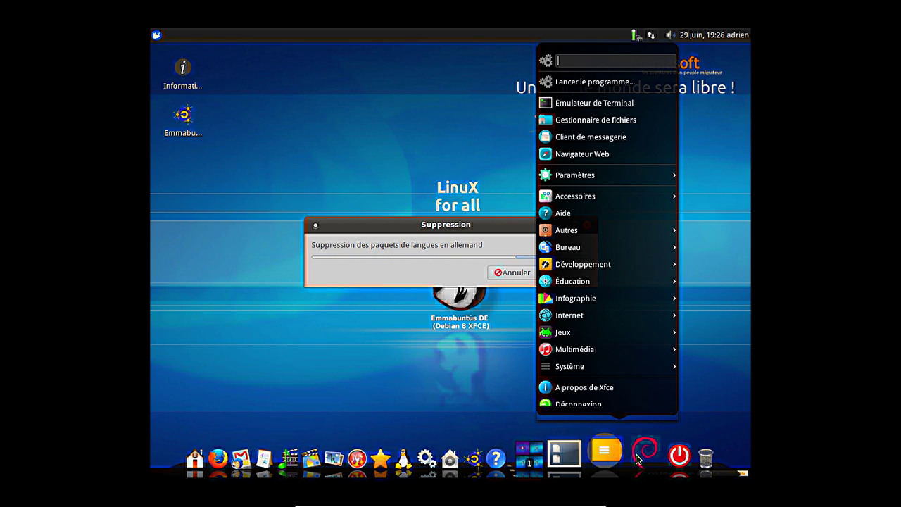
{"action": "left_click", "coordinate": [442, 367]}
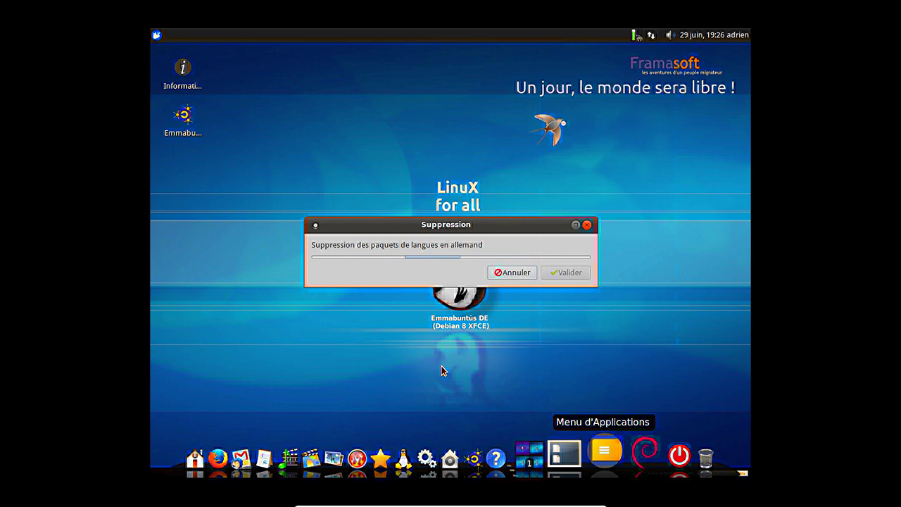
{"action": "mouse_move", "coordinate": [627, 464]}
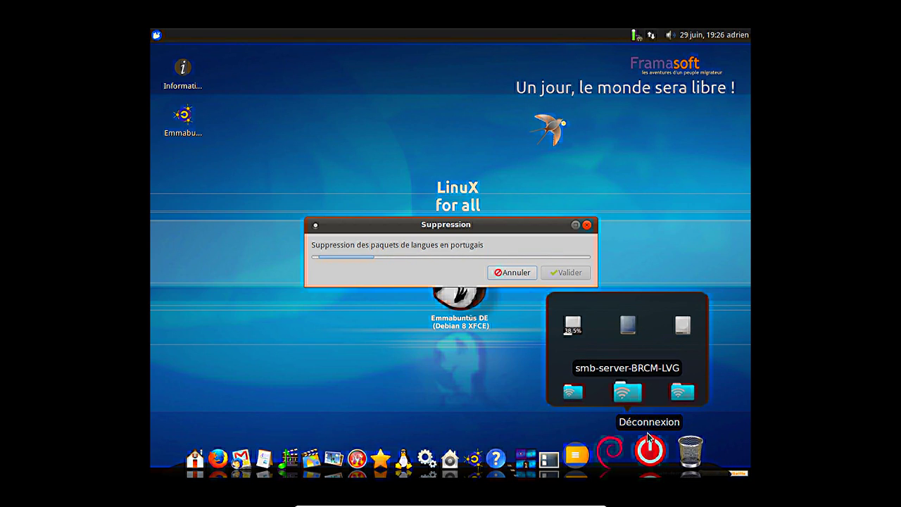
{"action": "left_click", "coordinate": [156, 34]}
{"action": "key", "text": "Escape"}
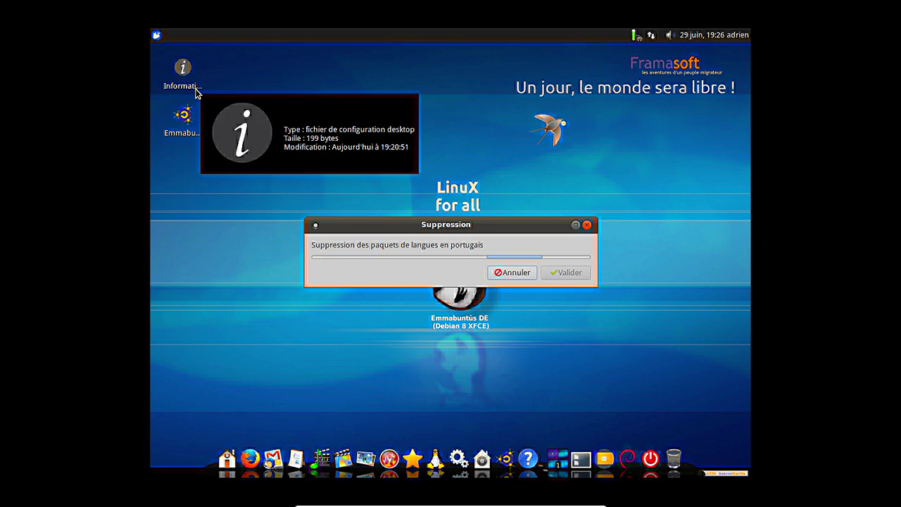
Open a terminal window, move it toward the middle of the desktop, and check disk usage with "df -h"
{"action": "key", "text": "ctrl+alt+t"}
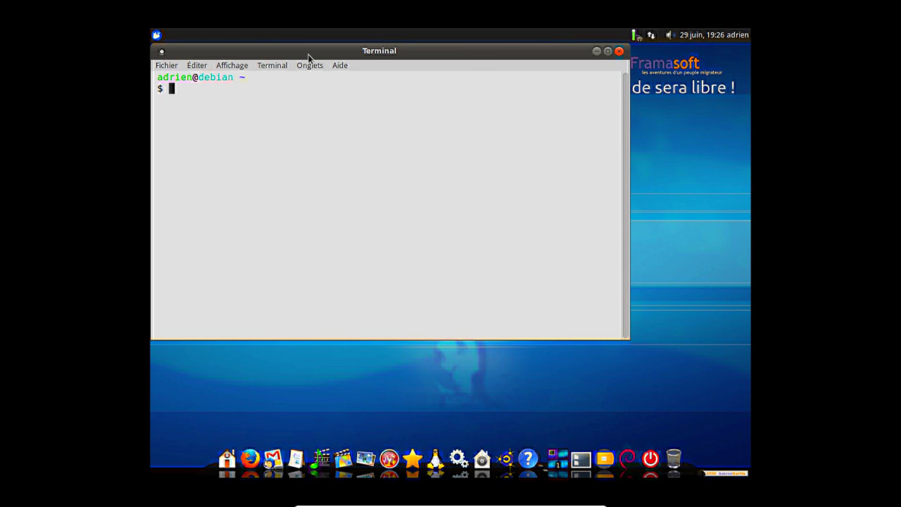
{"action": "left_click_drag", "start_coordinate": [308, 56], "coordinate": [360, 92]}
{"action": "type", "text": "df -h"}
{"action": "key", "text": "Return"}
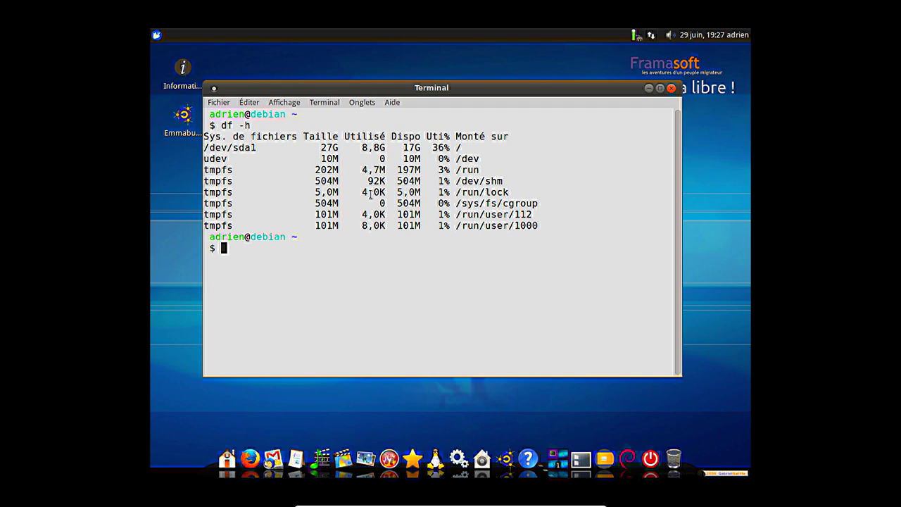
Run htop to check the system's memory and processor usage, and close the terminal
{"action": "type", "text": "htop"}
{"action": "key", "text": "Return"}
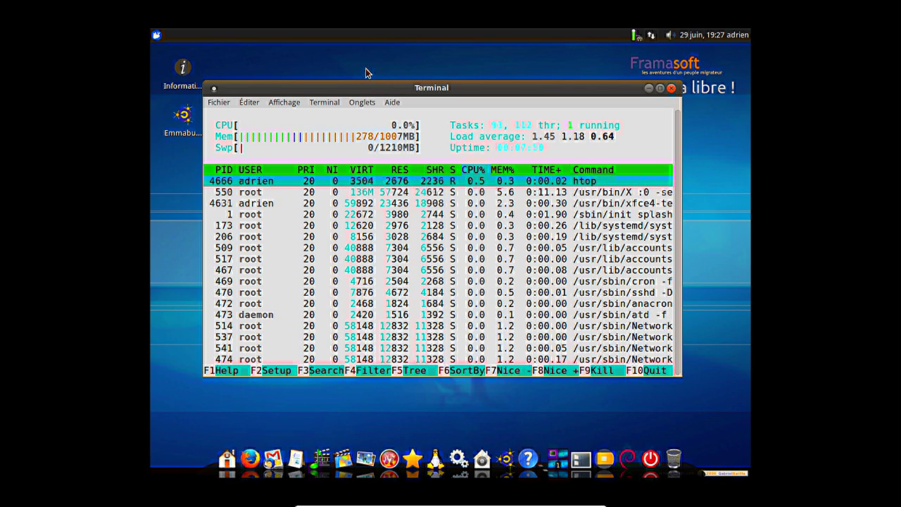
{"action": "left_click", "coordinate": [671, 89]}
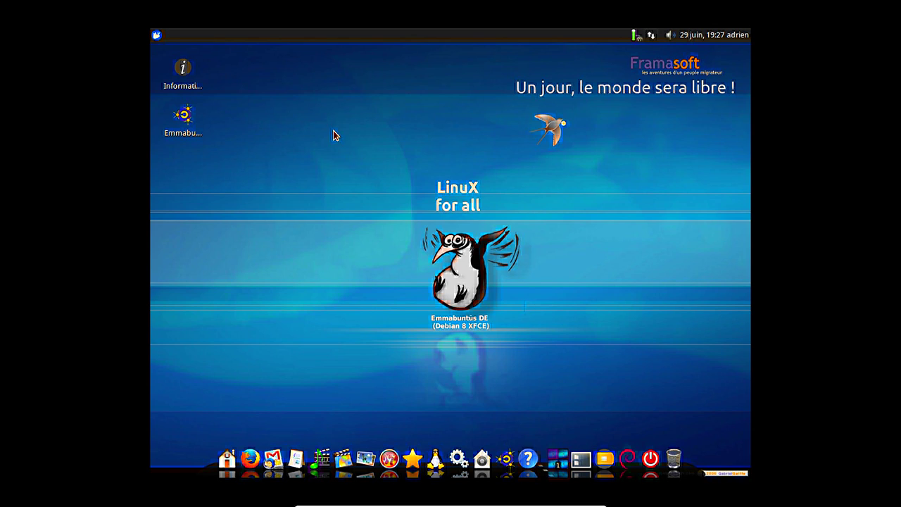
Play Pub-IBM-Linux-le-futur-est-ouvert.mp4 from Videos/Videos_Logiciel_Libre in the desktop's Information folder, accepting VLC's network access to metadata
{"action": "left_click", "coordinate": [186, 84]}
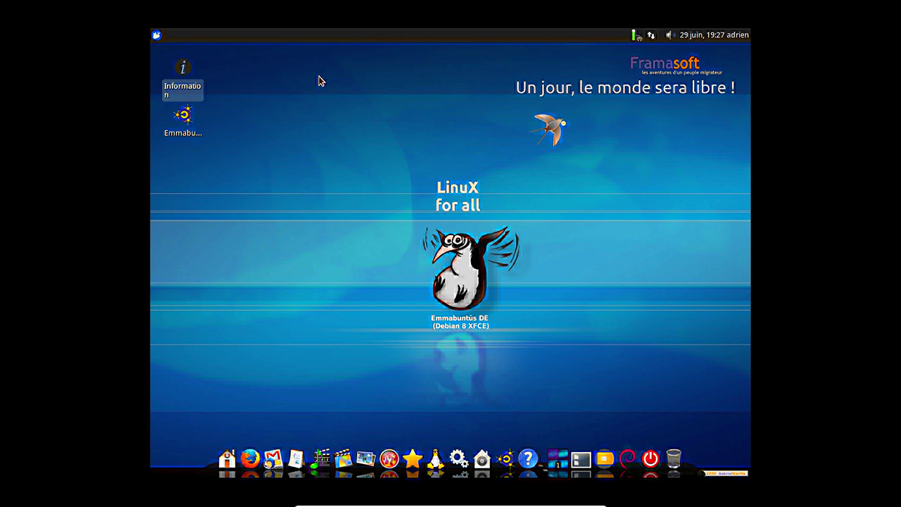
{"action": "left_click", "coordinate": [269, 86]}
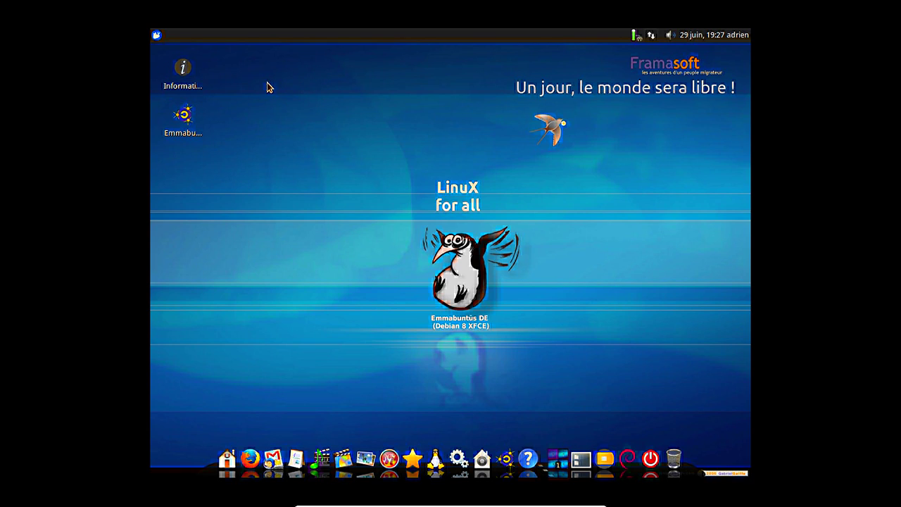
{"action": "double_click", "coordinate": [186, 72]}
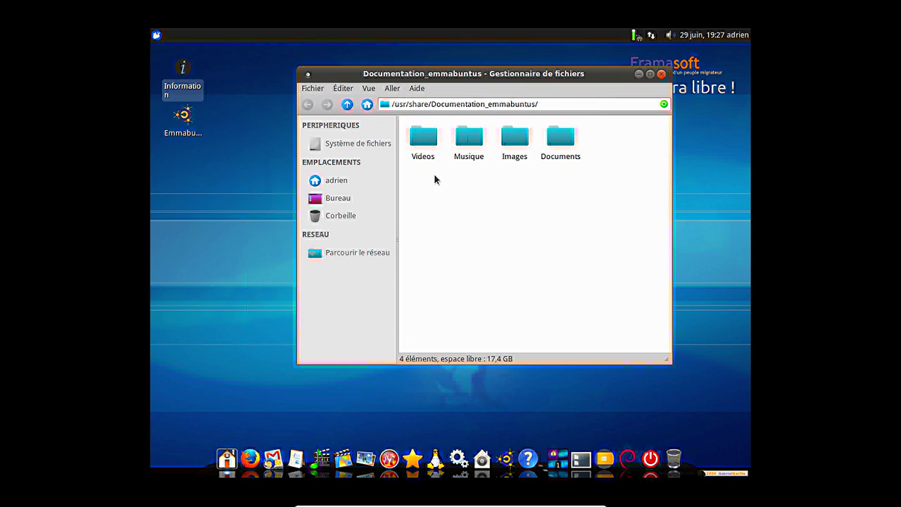
{"action": "double_click", "coordinate": [423, 143]}
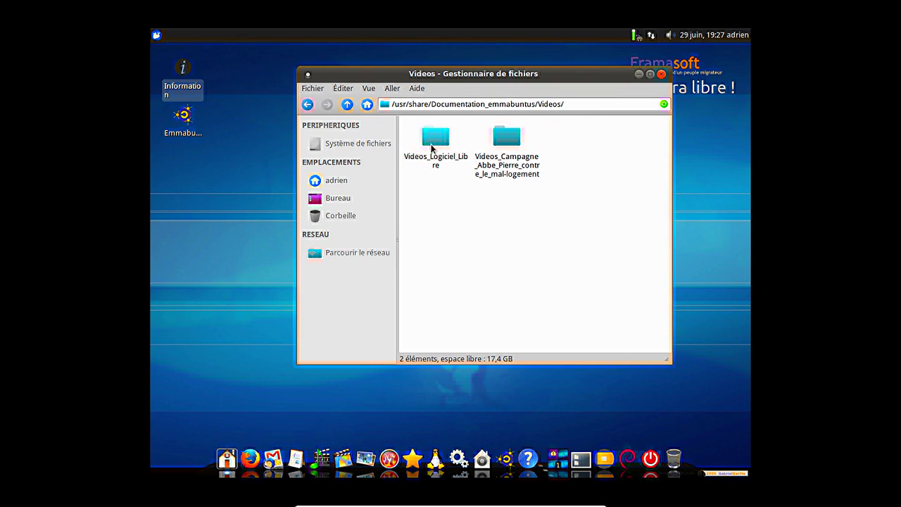
{"action": "double_click", "coordinate": [438, 144]}
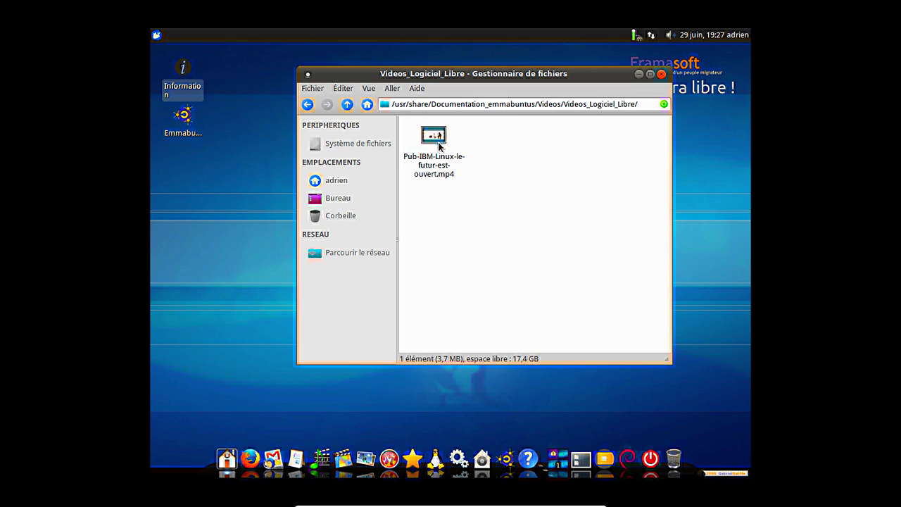
{"action": "left_click", "coordinate": [436, 161]}
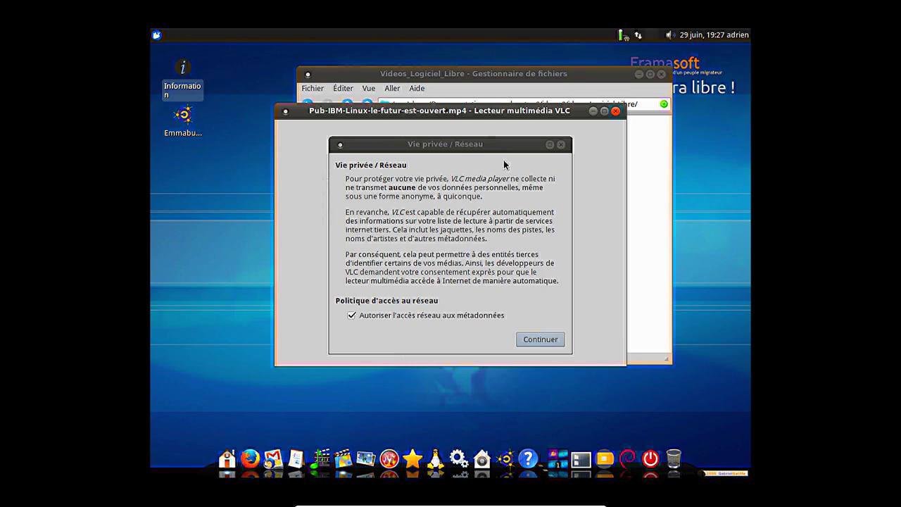
{"action": "left_click", "coordinate": [540, 338]}
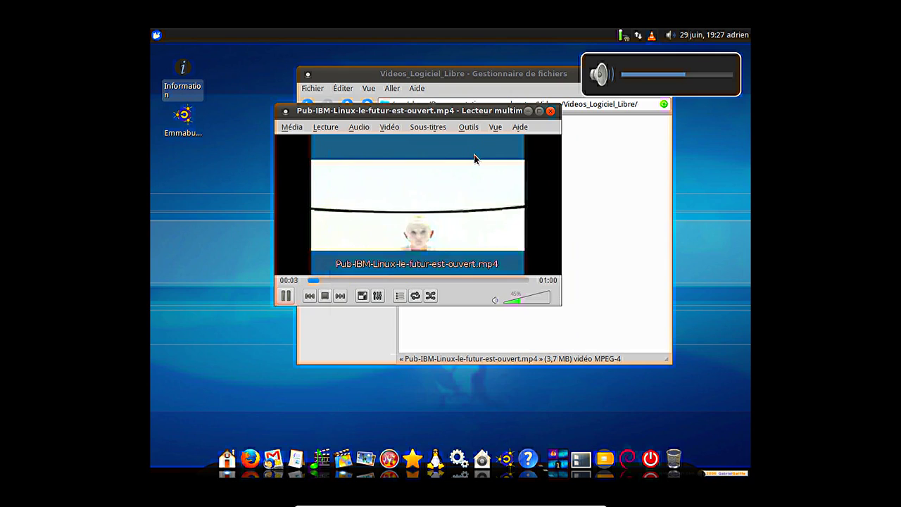
View the about information for VLC and close the media player
{"action": "left_click", "coordinate": [518, 129]}
{"action": "left_click", "coordinate": [533, 154]}
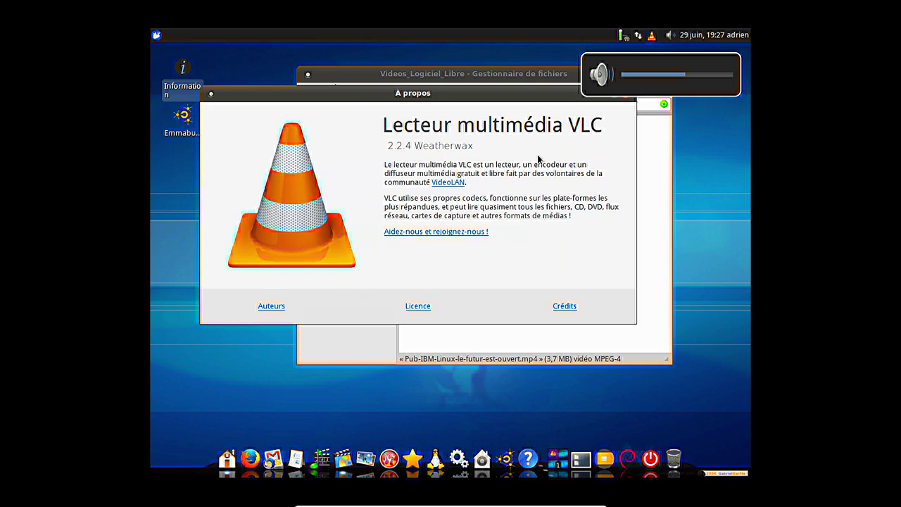
{"action": "left_click", "coordinate": [625, 93]}
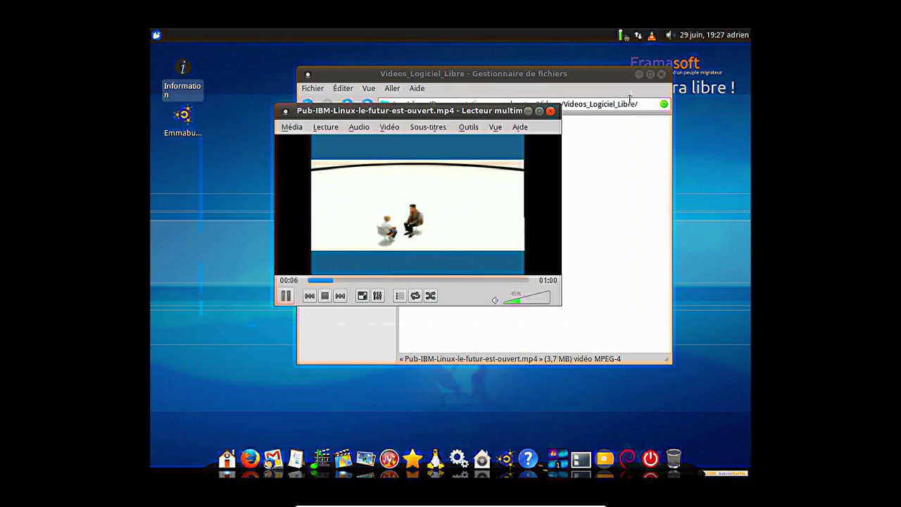
{"action": "left_click", "coordinate": [551, 111]}
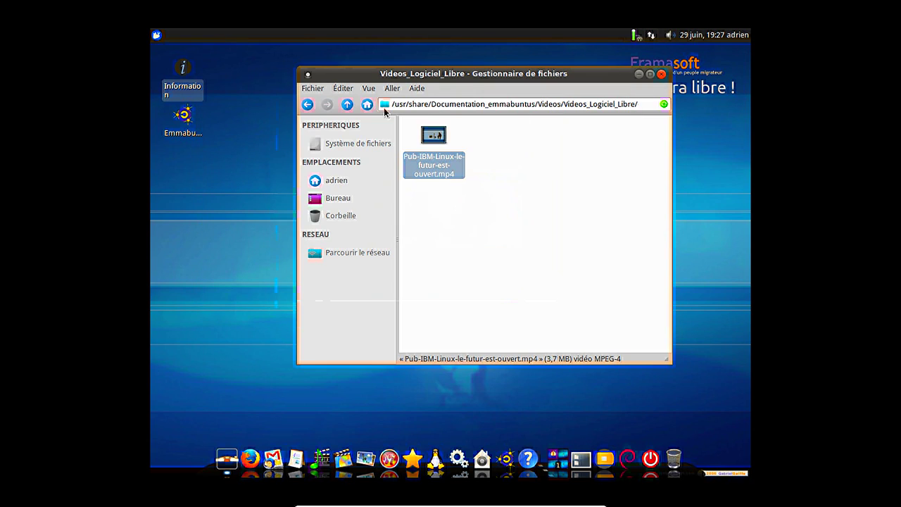
Play "La voix des enfants.ogg" from the Divers album folder in Musique, reposition the Audacious player, and close it
{"action": "left_click", "coordinate": [347, 105]}
{"action": "left_click", "coordinate": [347, 104]}
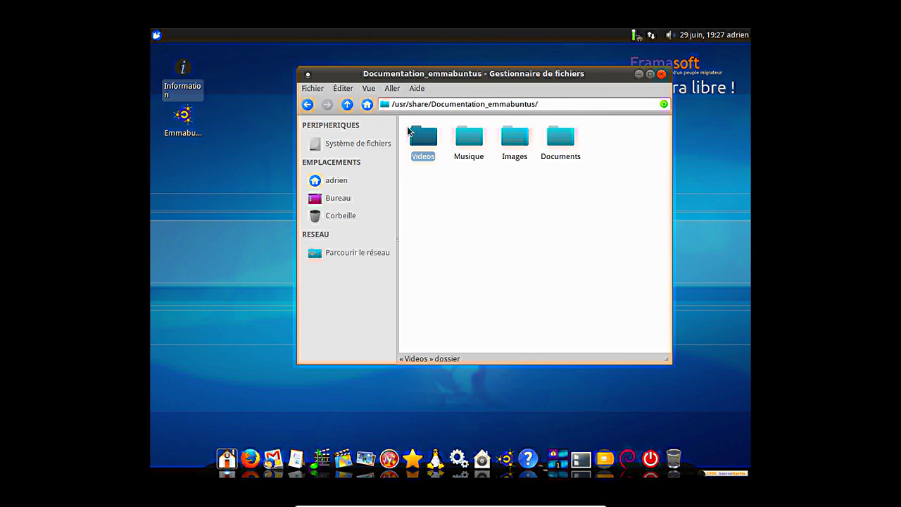
{"action": "double_click", "coordinate": [469, 141]}
{"action": "double_click", "coordinate": [483, 147]}
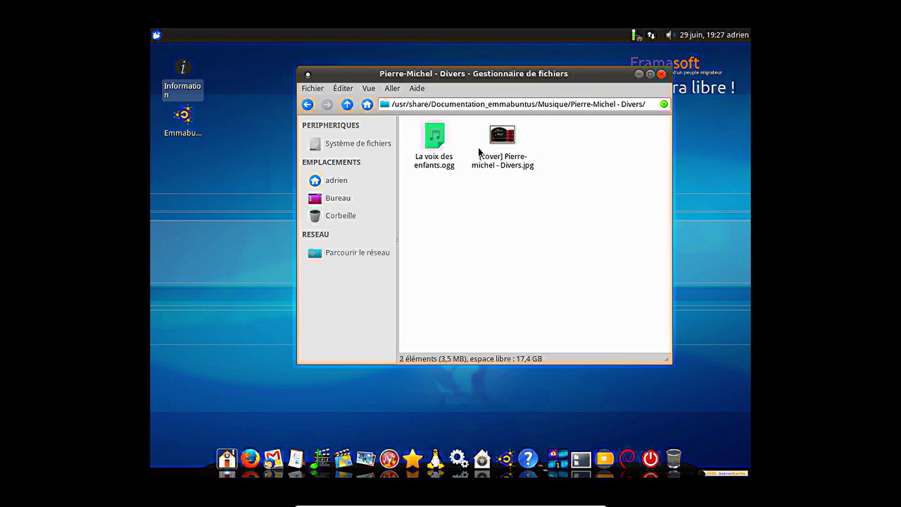
{"action": "left_click", "coordinate": [428, 164]}
{"action": "double_click", "coordinate": [428, 164]}
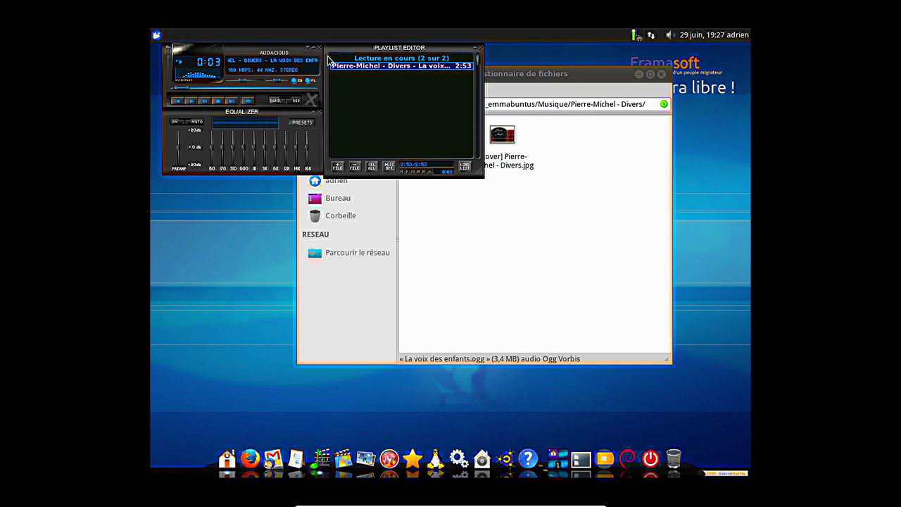
{"action": "left_click_drag", "start_coordinate": [318, 50], "coordinate": [382, 119]}
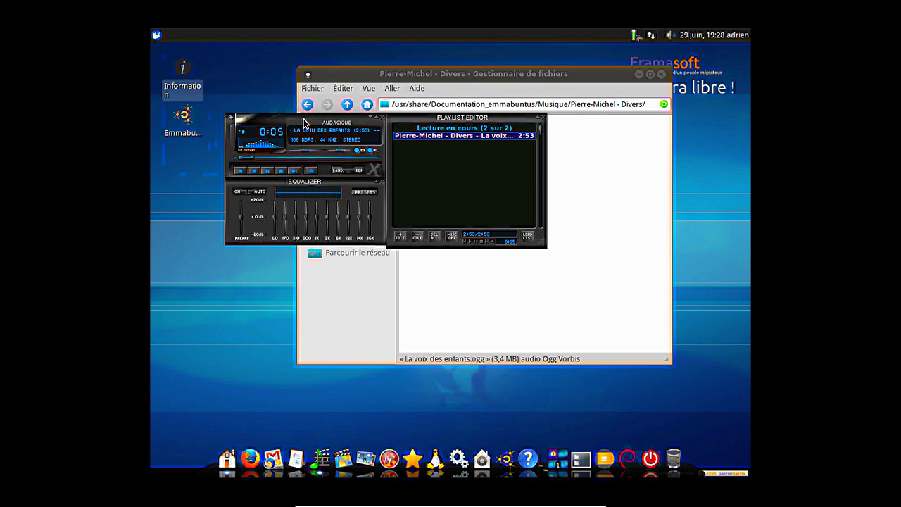
{"action": "left_click", "coordinate": [382, 118]}
Go to Images/Photos_Fondation_Abbe_Pierre/Campagne_hiver_2010 in the documentation folder and open "Campagne hiver 2010 - Theo.jpg"
{"action": "left_click", "coordinate": [346, 104]}
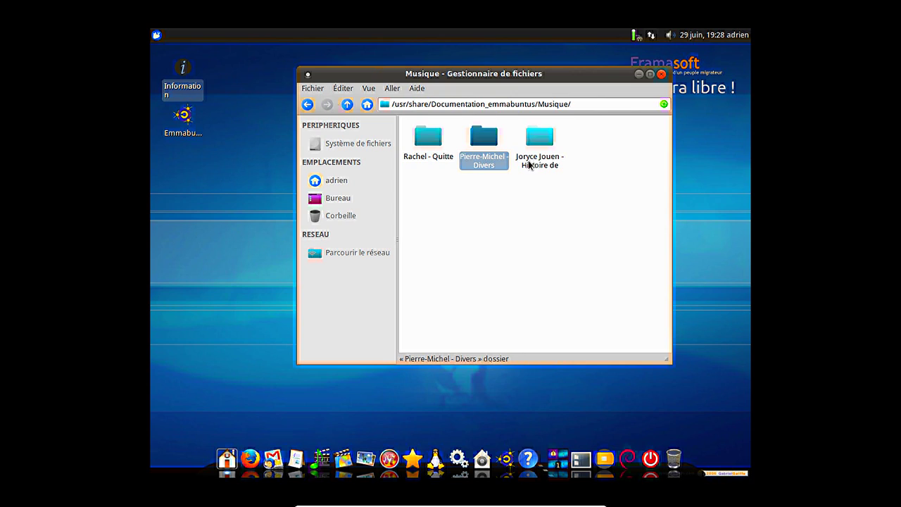
{"action": "left_click", "coordinate": [347, 105]}
{"action": "double_click", "coordinate": [513, 141]}
{"action": "double_click", "coordinate": [438, 153]}
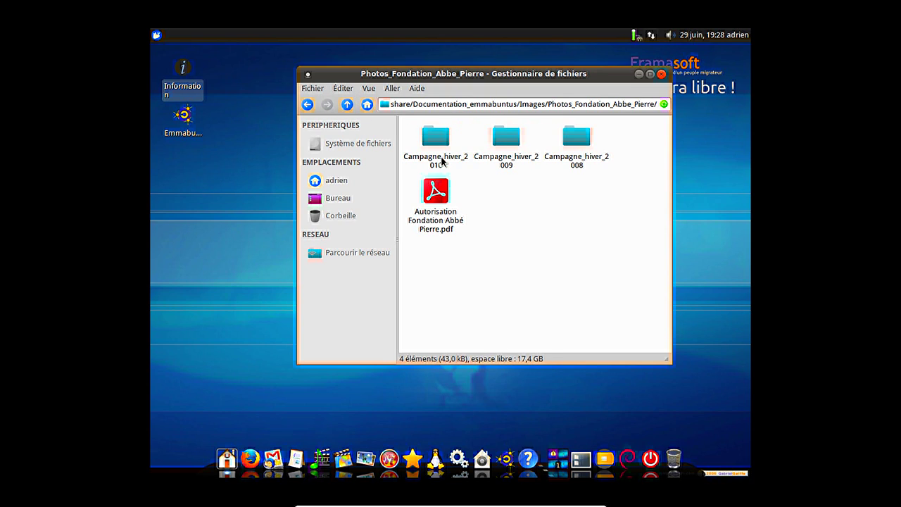
{"action": "double_click", "coordinate": [435, 139]}
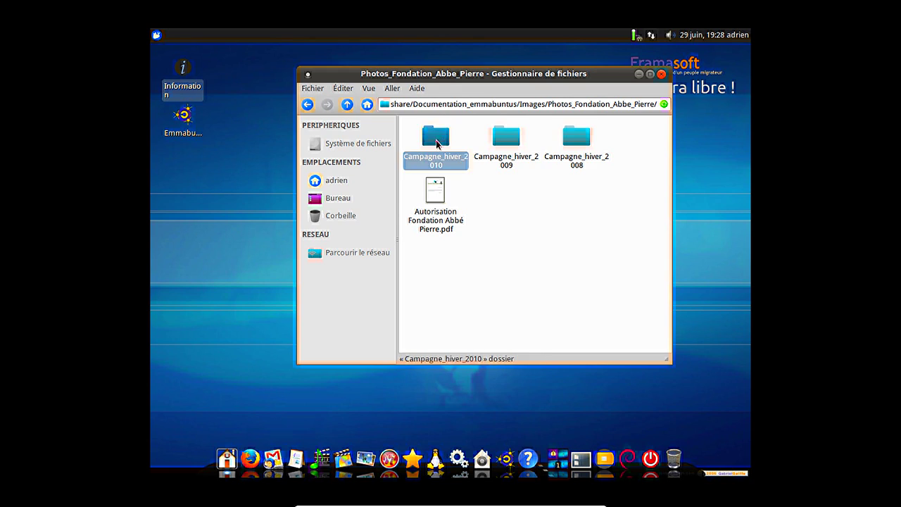
{"action": "left_click", "coordinate": [434, 144]}
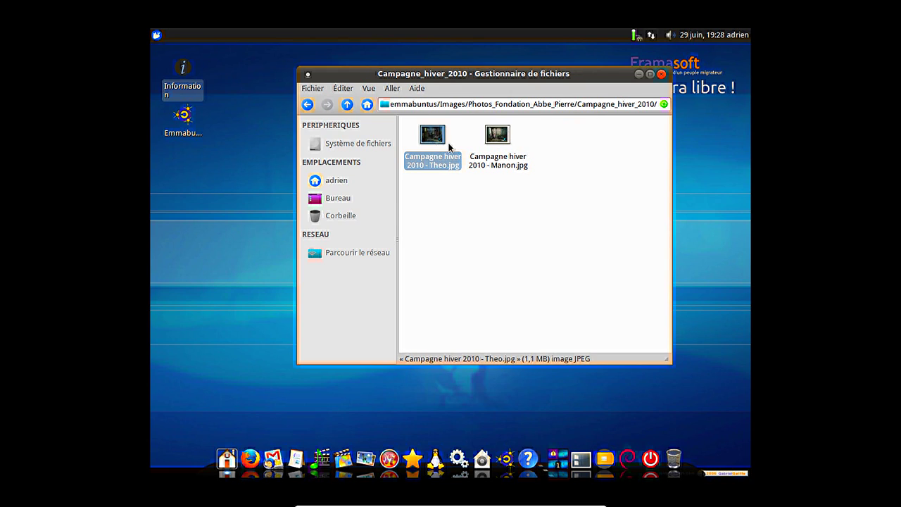
{"action": "double_click", "coordinate": [456, 149]}
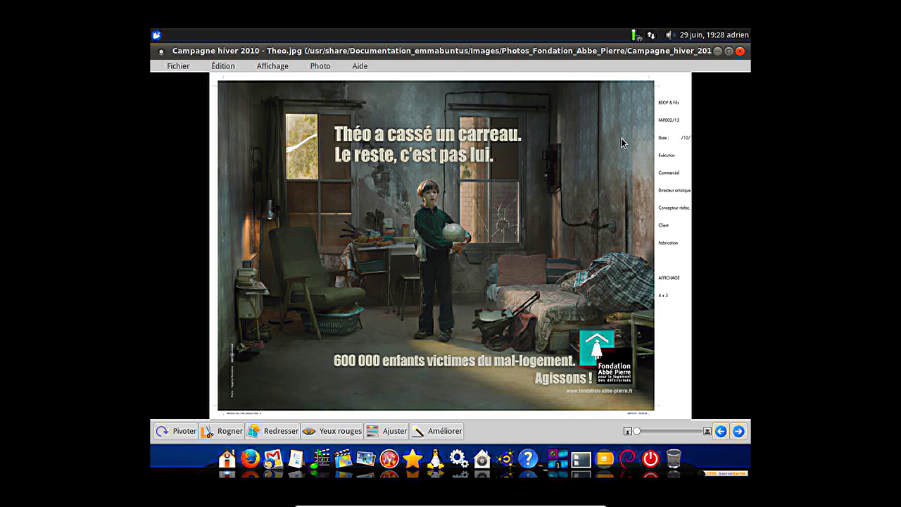
View the about information for Shotwell, close the photo viewer, and return to the Photos_Fondation_Abbe_Pierre folder
{"action": "left_click", "coordinate": [360, 65]}
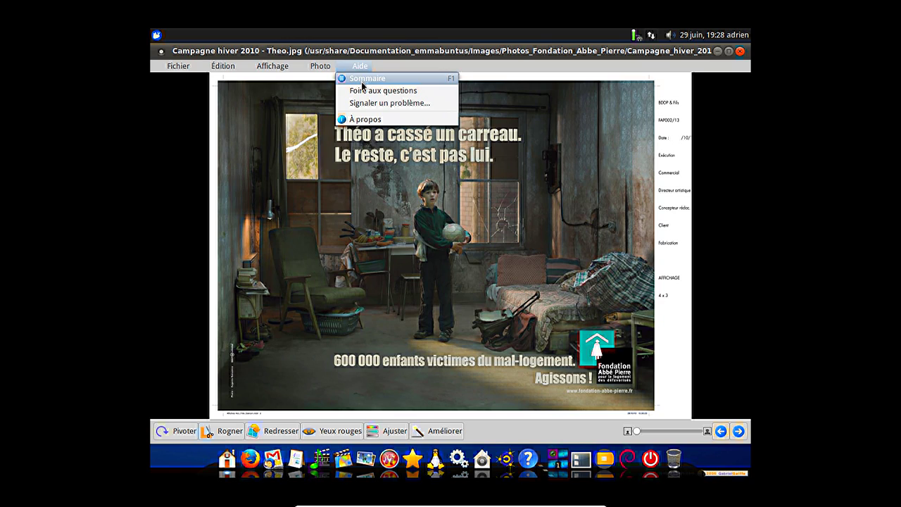
{"action": "left_click", "coordinate": [353, 119]}
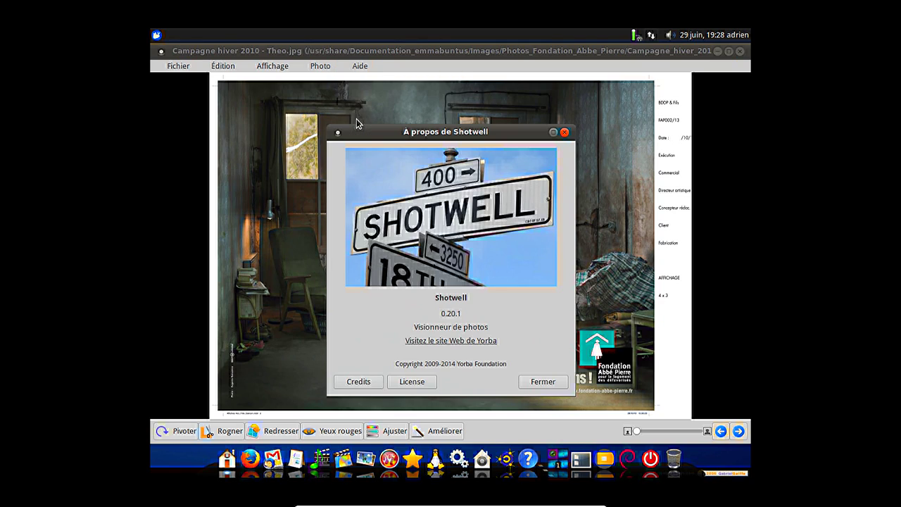
{"action": "left_click", "coordinate": [543, 382]}
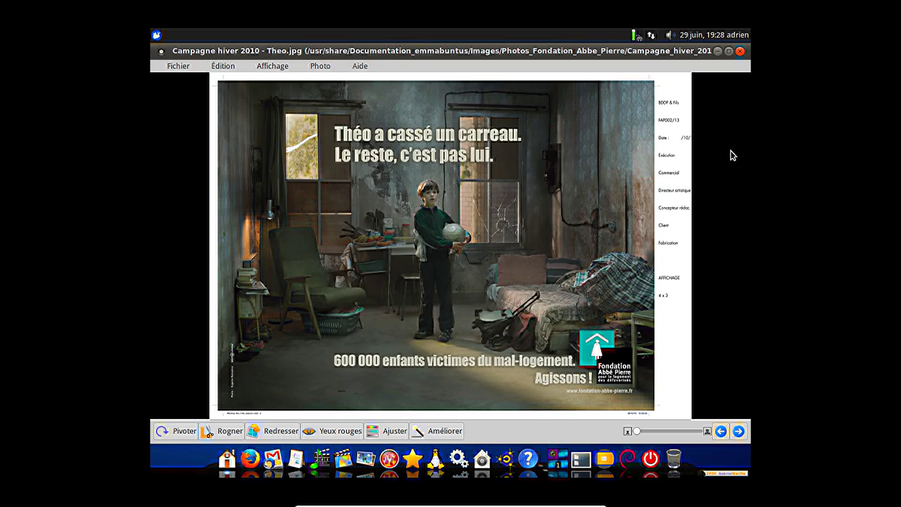
{"action": "left_click", "coordinate": [739, 51]}
{"action": "left_click", "coordinate": [350, 106]}
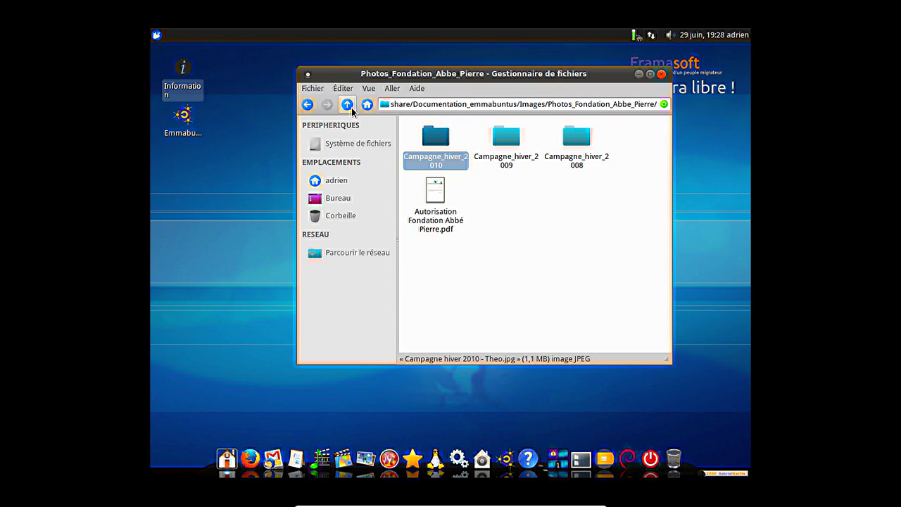
View "Autorisation Fondation Abbé Pierre.pdf" and the document viewer's available options, and close both the viewer and the file manager
{"action": "left_click", "coordinate": [432, 227]}
{"action": "double_click", "coordinate": [432, 227]}
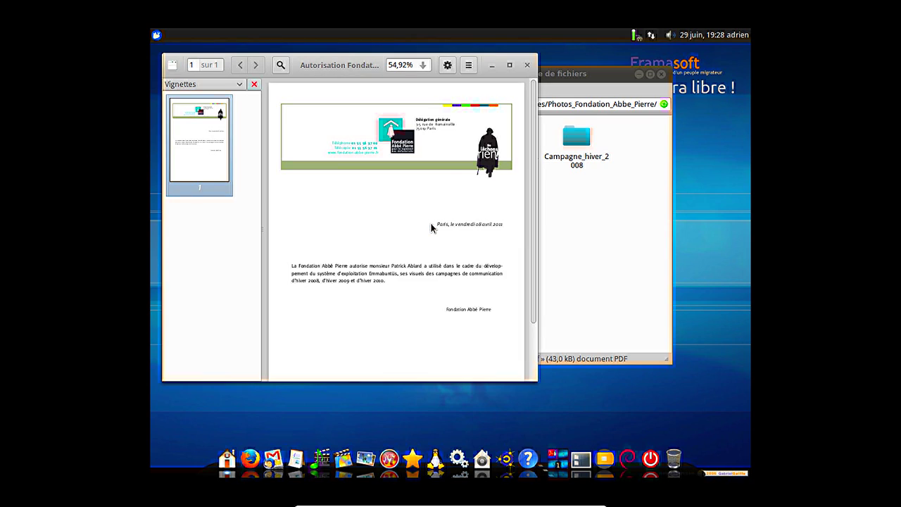
{"action": "left_click", "coordinate": [468, 65]}
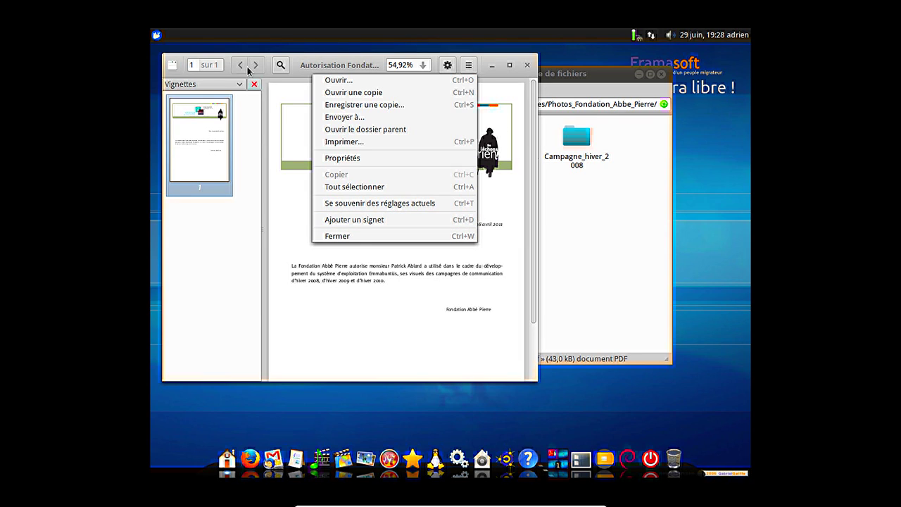
{"action": "left_click", "coordinate": [451, 68]}
{"action": "left_click", "coordinate": [450, 68]}
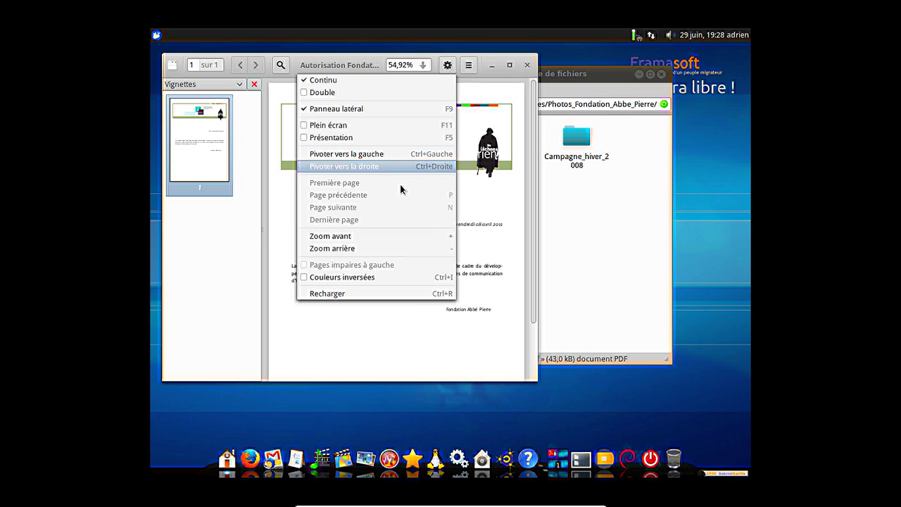
{"action": "left_click", "coordinate": [468, 65]}
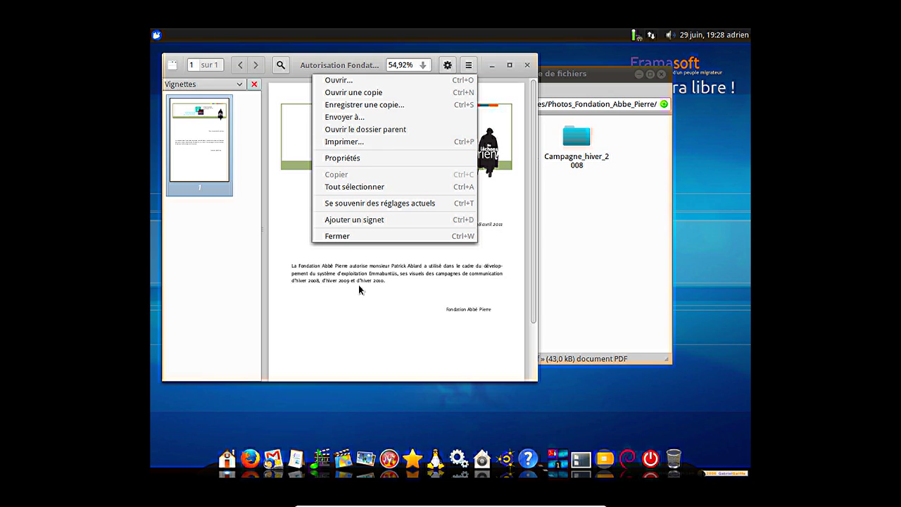
{"action": "left_click", "coordinate": [375, 308]}
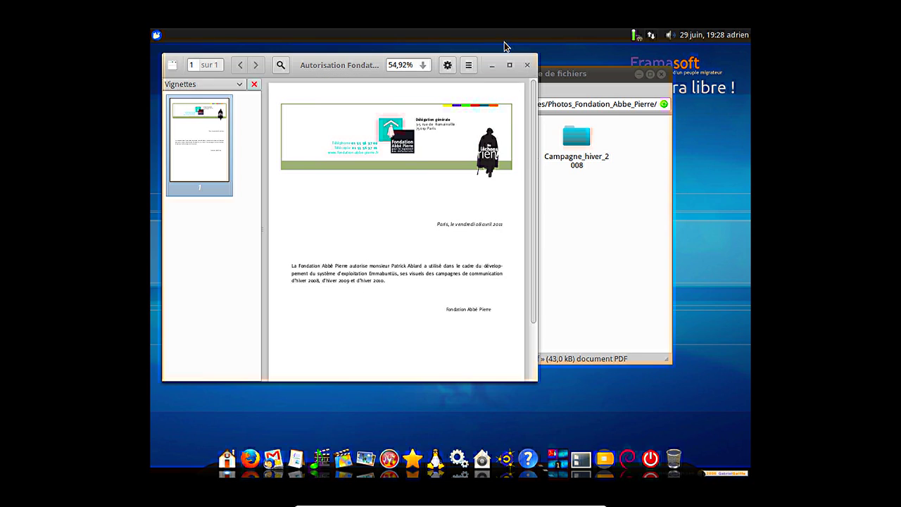
{"action": "left_click", "coordinate": [526, 66]}
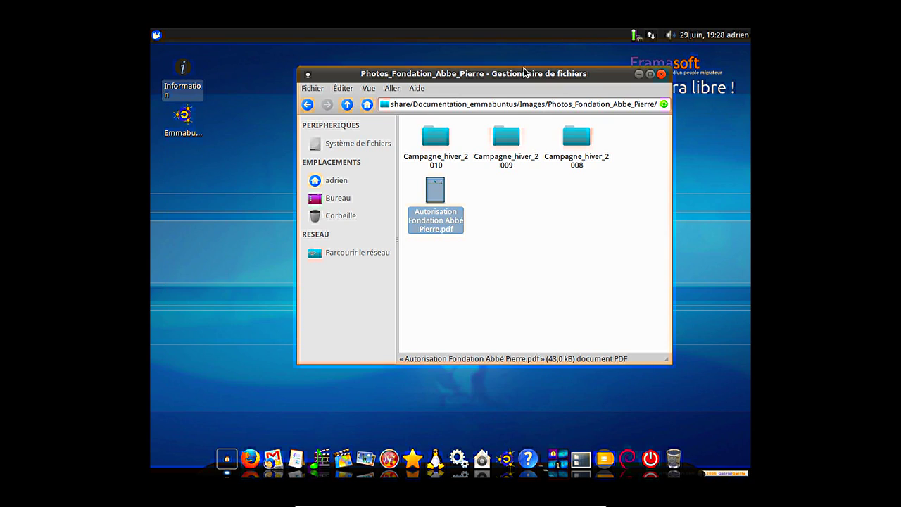
{"action": "left_click", "coordinate": [661, 74]}
Browse the installed application categories and launch AbiWord from the Bureau category
{"action": "left_click", "coordinate": [157, 35]}
{"action": "mouse_move", "coordinate": [178, 137]}
{"action": "mouse_move", "coordinate": [187, 120]}
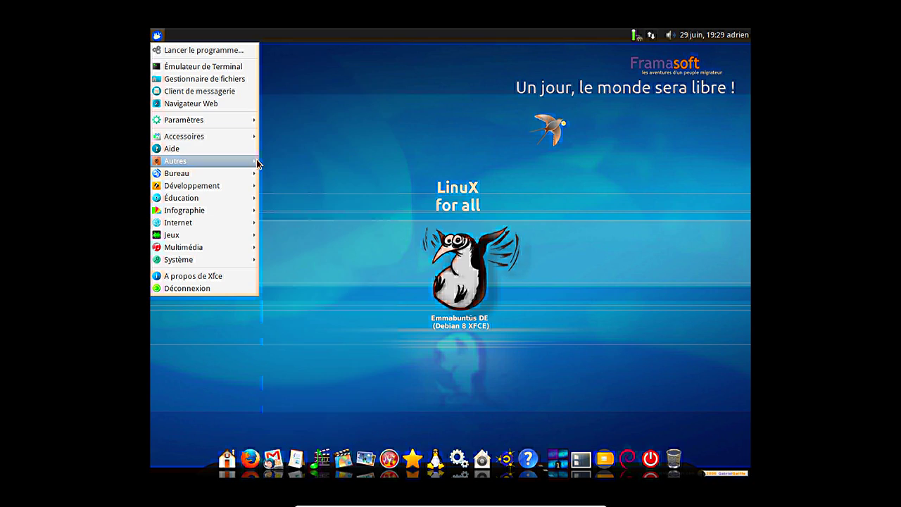
{"action": "mouse_move", "coordinate": [242, 160]}
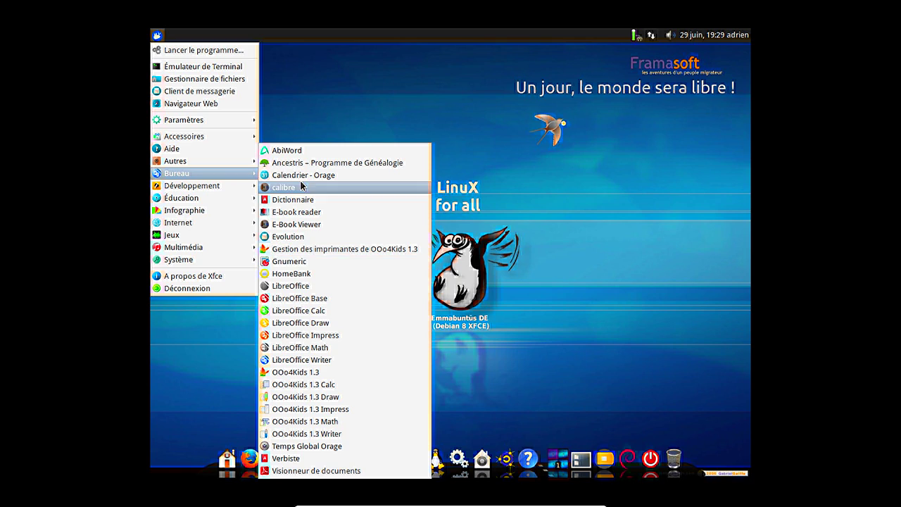
{"action": "left_click", "coordinate": [289, 150]}
Launch the Ancestris genealogy program from the Bureau category
{"action": "left_click", "coordinate": [156, 35]}
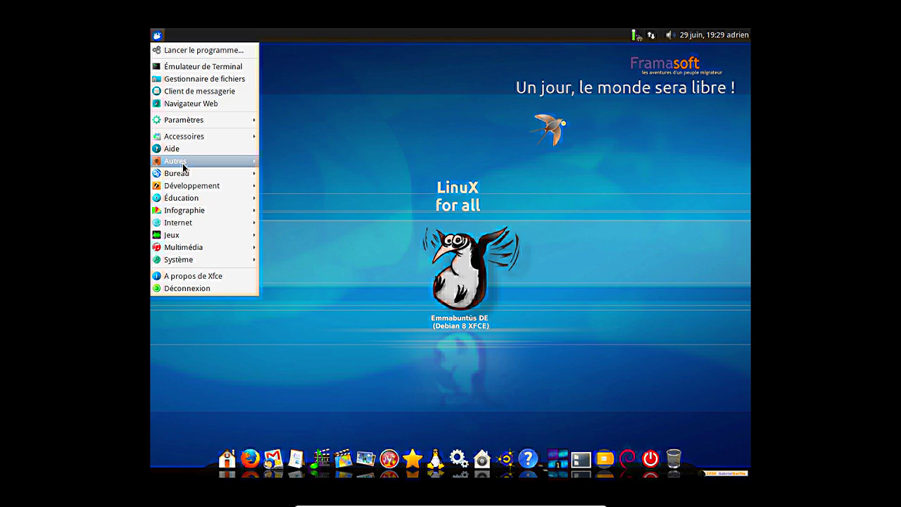
{"action": "mouse_move", "coordinate": [195, 174]}
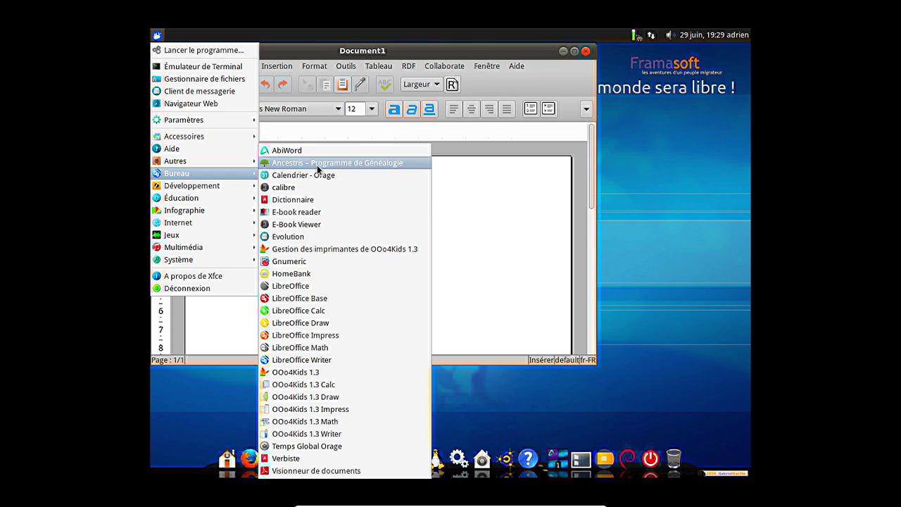
{"action": "left_click", "coordinate": [317, 165]}
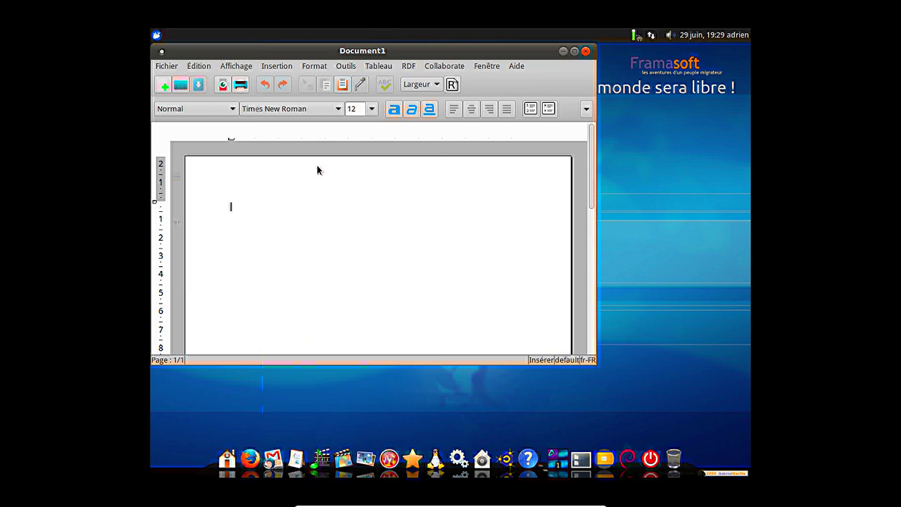
View the about information for AbiWord and close the word processor
{"action": "left_click", "coordinate": [516, 67]}
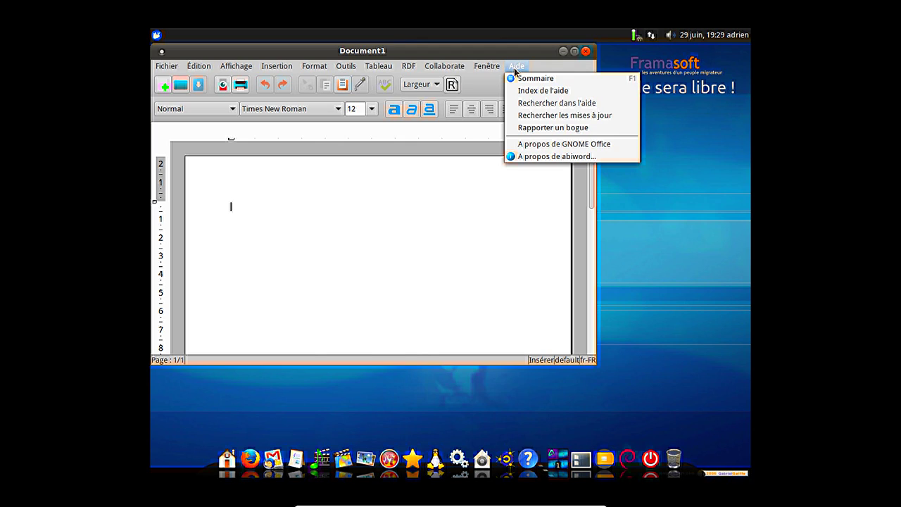
{"action": "left_click", "coordinate": [534, 157]}
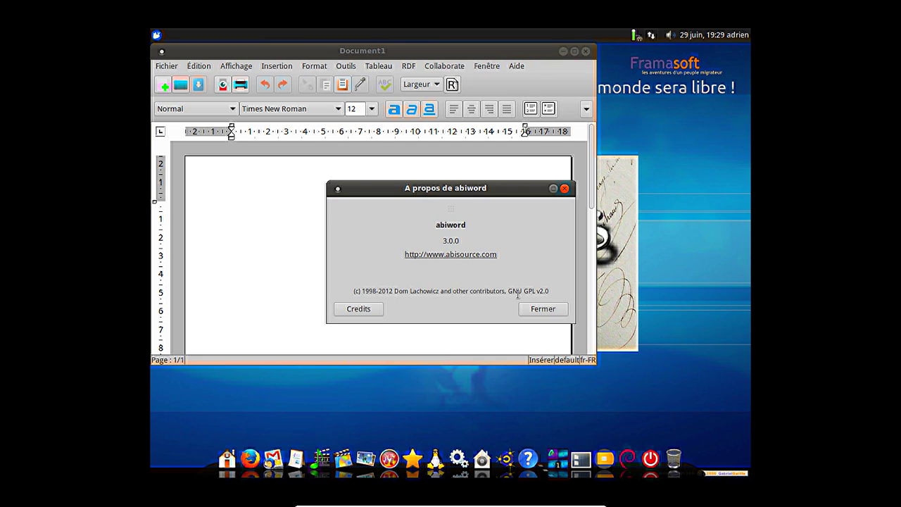
{"action": "left_click", "coordinate": [533, 309]}
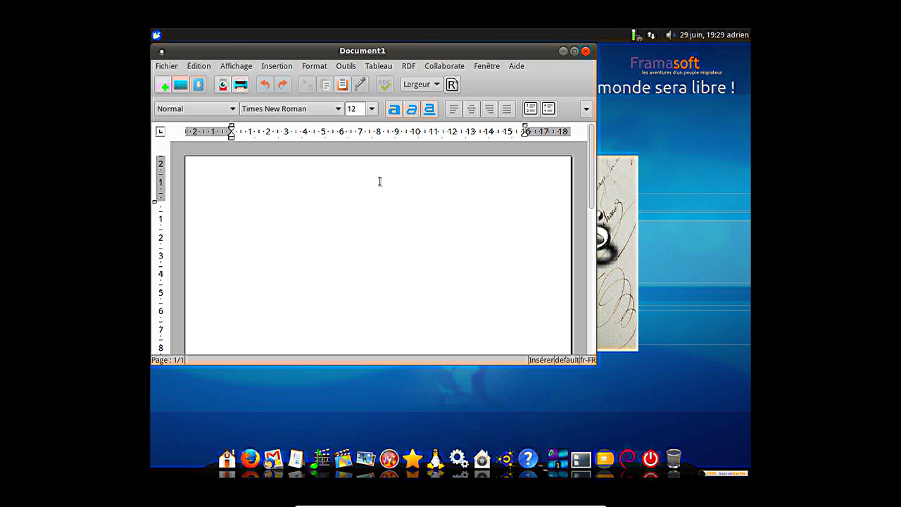
{"action": "left_click", "coordinate": [585, 51]}
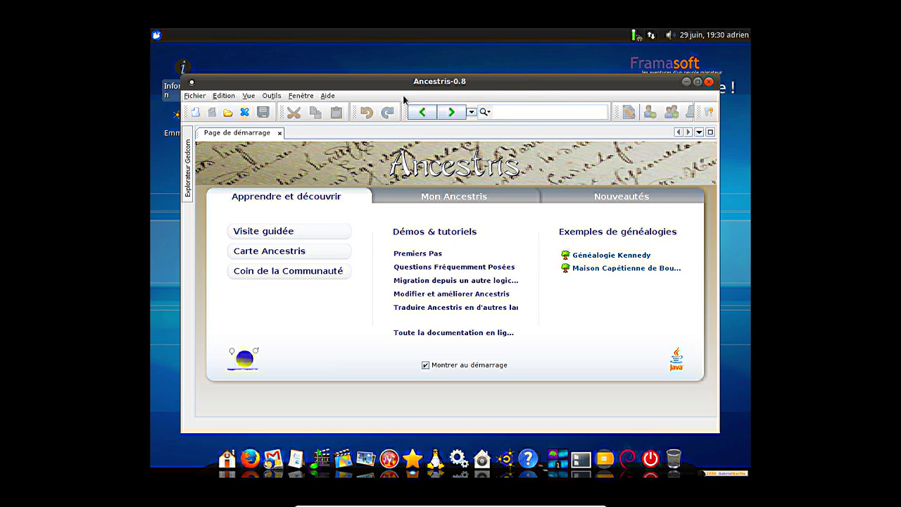
View the about information for Ancestris and close the genealogy program
{"action": "left_click", "coordinate": [328, 96]}
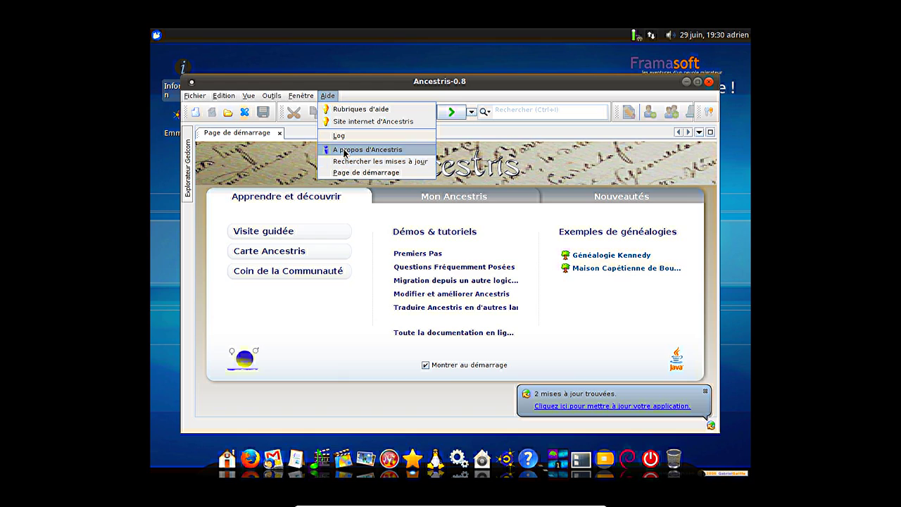
{"action": "left_click", "coordinate": [386, 150]}
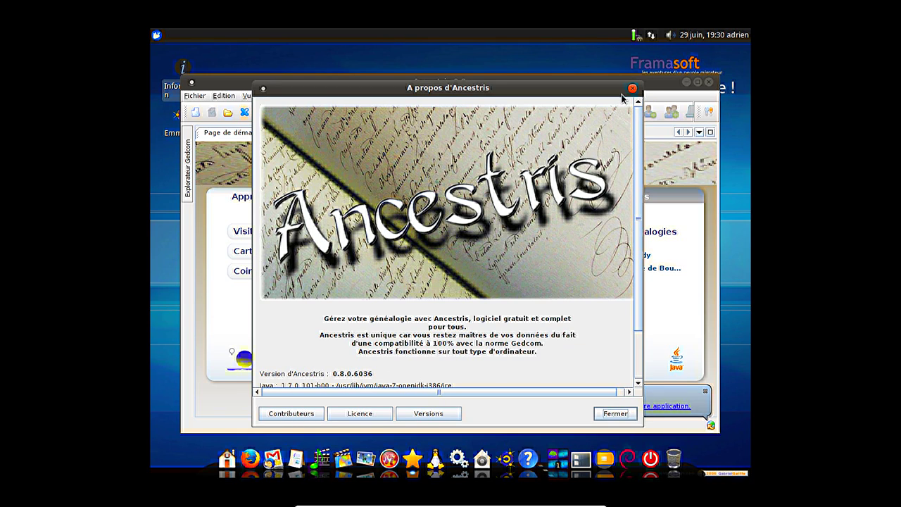
{"action": "left_click", "coordinate": [633, 90]}
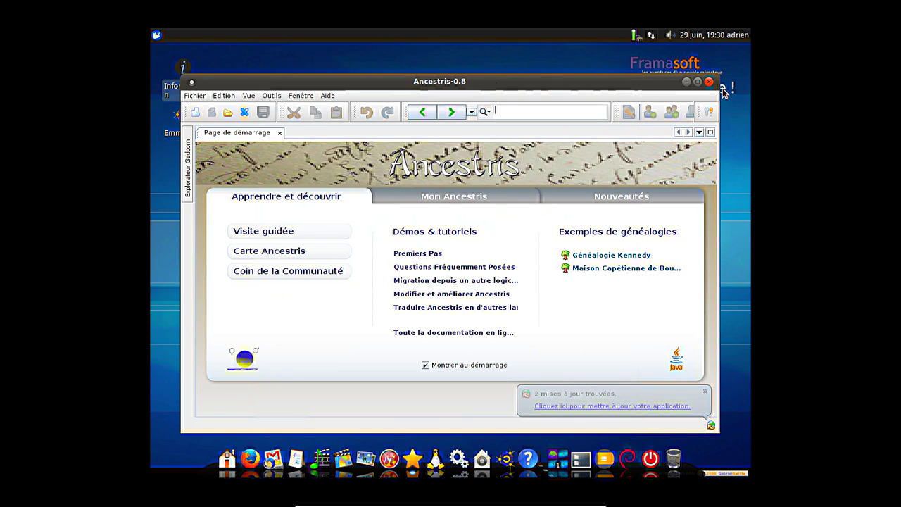
{"action": "left_click", "coordinate": [709, 82]}
Launch LibreOffice Impress from the Bureau category and look over the other office applications listed there while it loads
{"action": "left_click", "coordinate": [156, 34]}
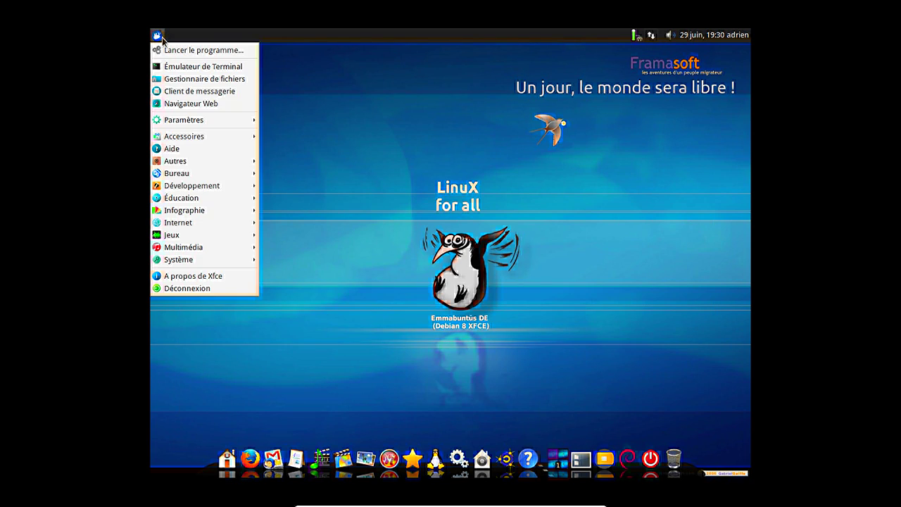
{"action": "left_click", "coordinate": [194, 173]}
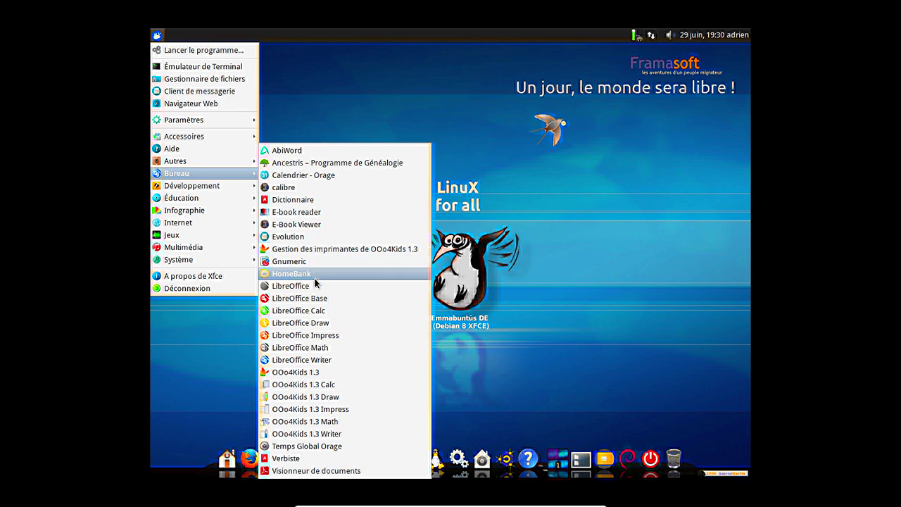
{"action": "left_click", "coordinate": [320, 338]}
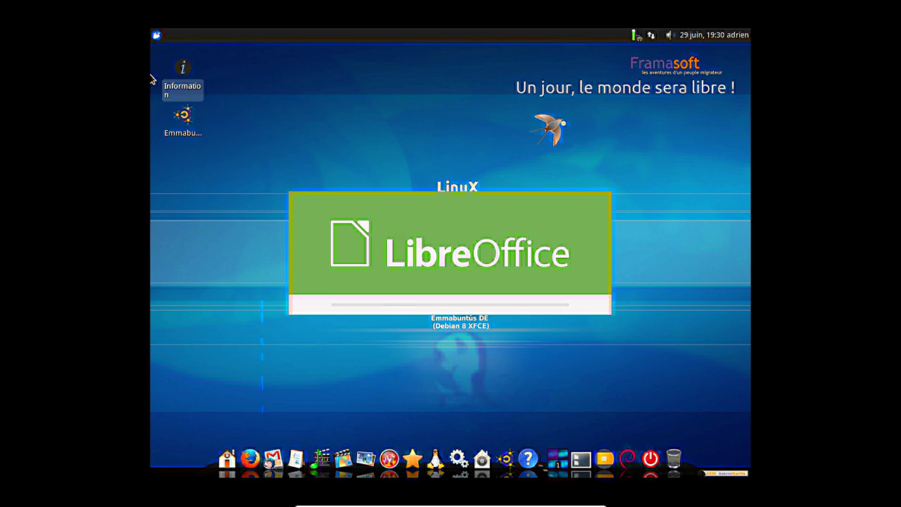
{"action": "left_click", "coordinate": [156, 35]}
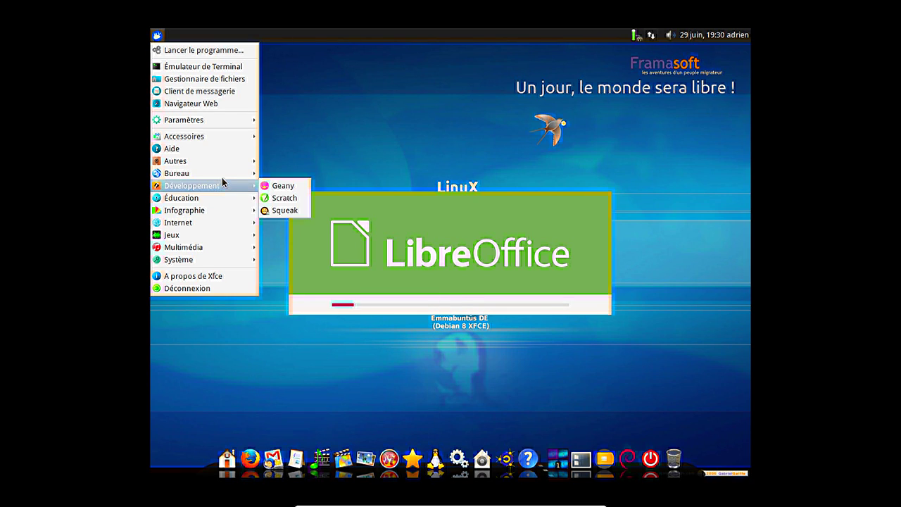
{"action": "mouse_move", "coordinate": [212, 173]}
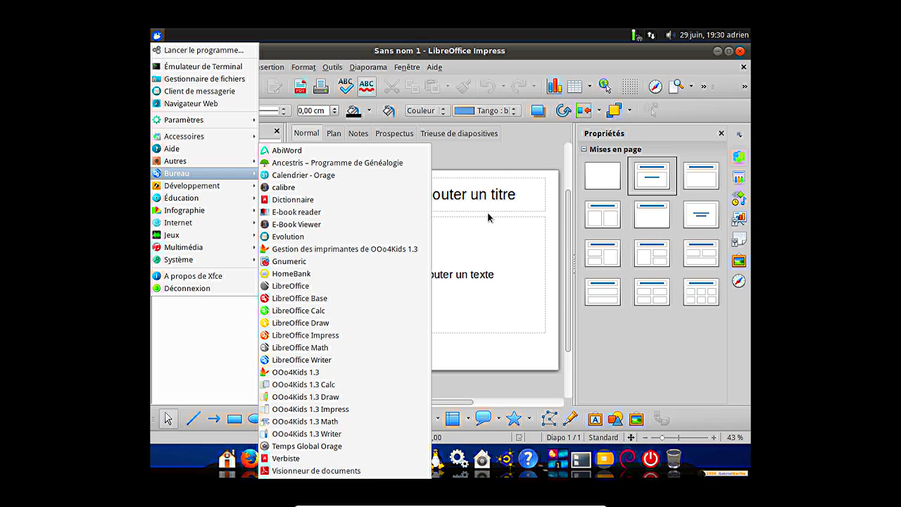
{"action": "left_click", "coordinate": [500, 163]}
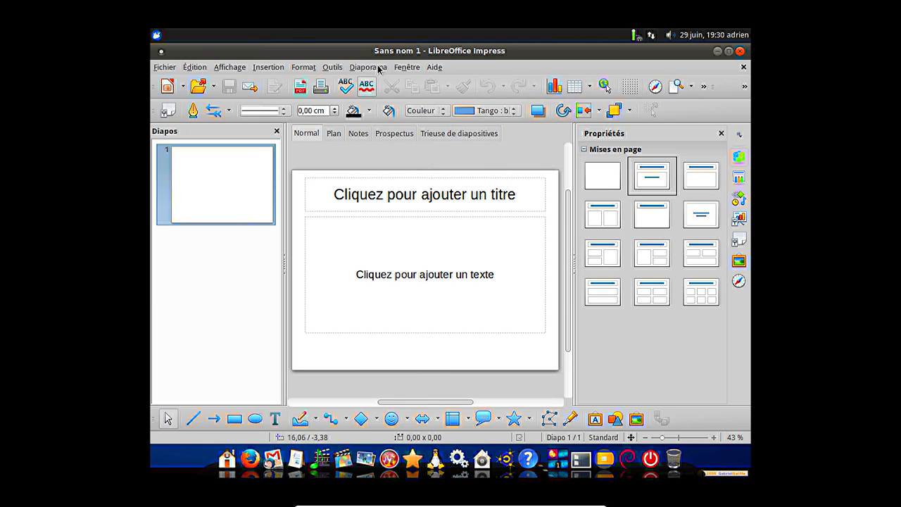
View the about information for LibreOffice and quit the office suite
{"action": "left_click", "coordinate": [435, 67]}
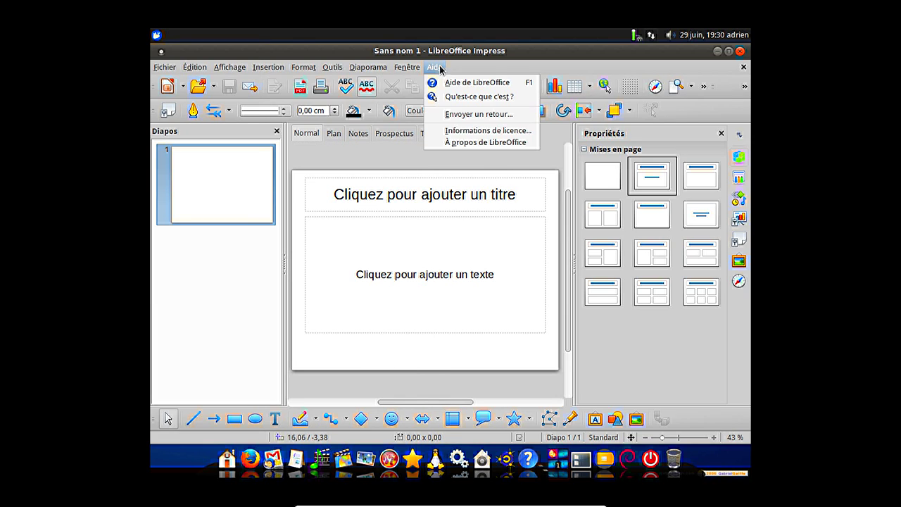
{"action": "left_click", "coordinate": [456, 143]}
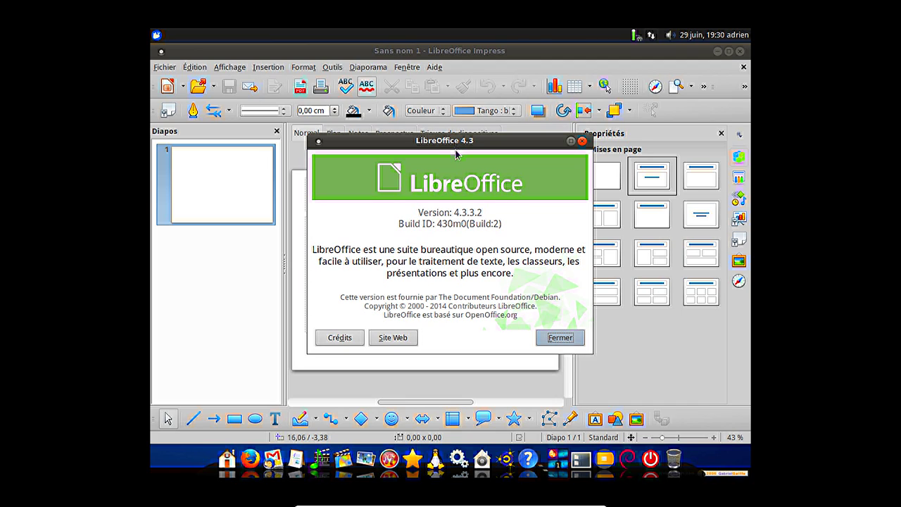
{"action": "left_click", "coordinate": [551, 337]}
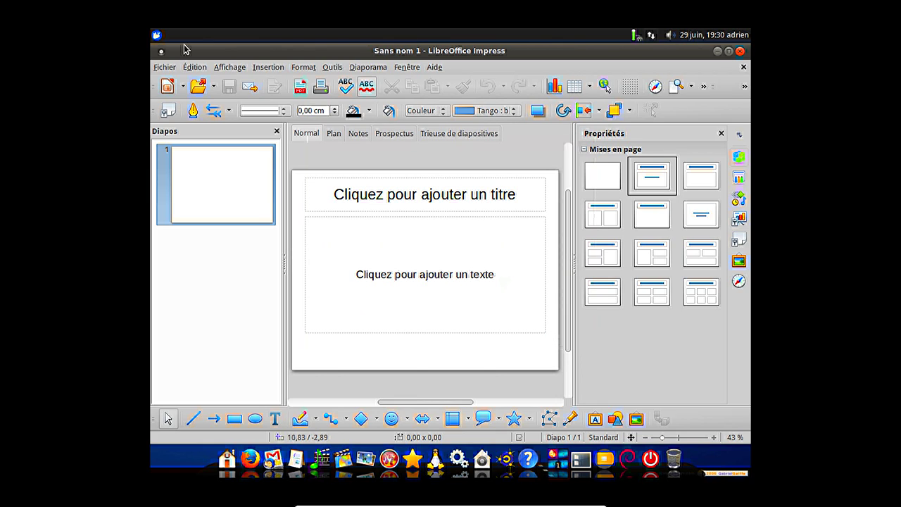
{"action": "left_click", "coordinate": [165, 67]}
{"action": "left_click", "coordinate": [195, 385]}
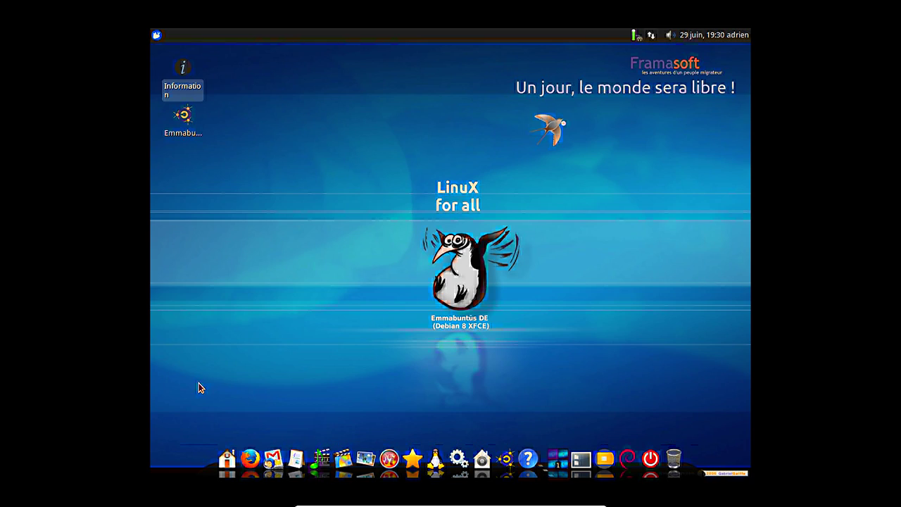
Browse the Bureau, Infographie and Internet application categories, launch Firefox ESR, and look over the remaining Internet applications
{"action": "left_click", "coordinate": [157, 35]}
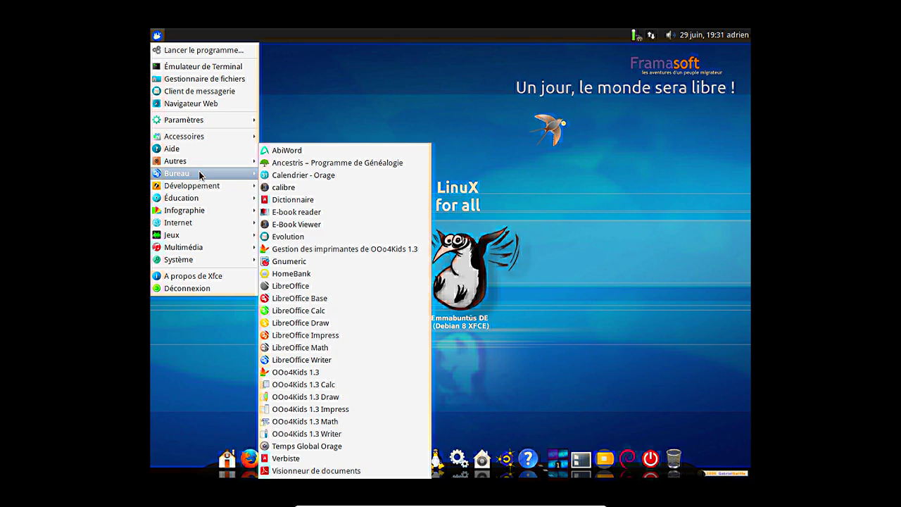
{"action": "mouse_move", "coordinate": [201, 192]}
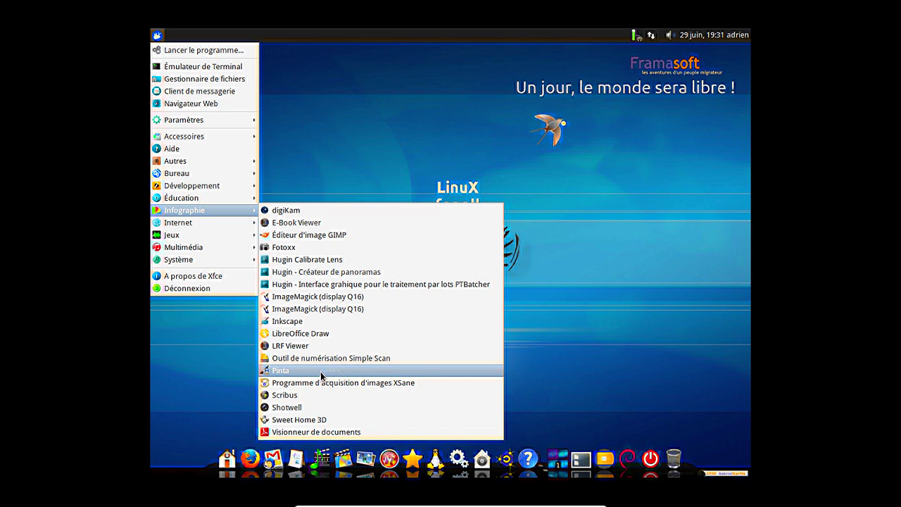
{"action": "mouse_move", "coordinate": [246, 224]}
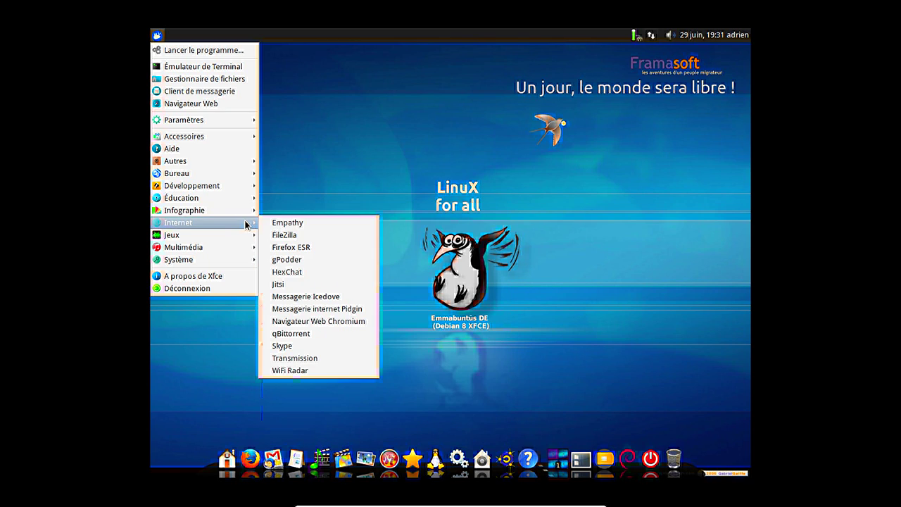
{"action": "left_click", "coordinate": [301, 247]}
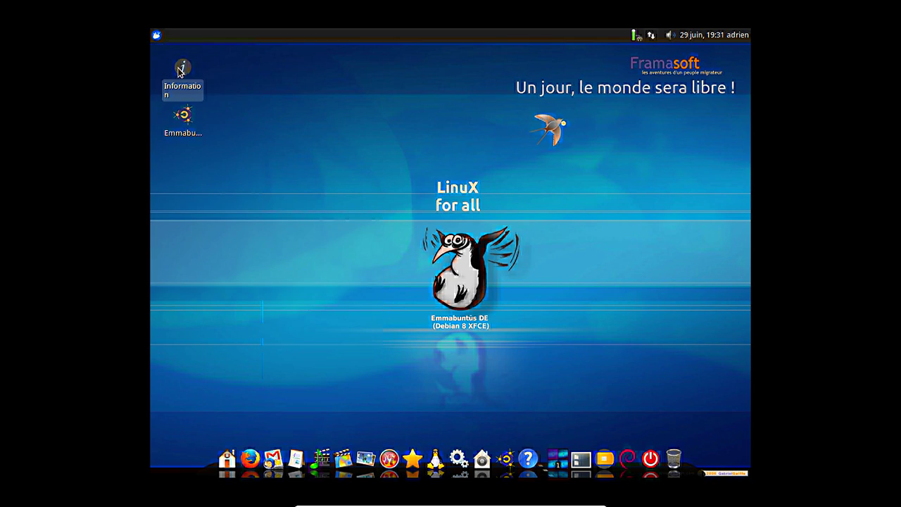
{"action": "left_click", "coordinate": [154, 35]}
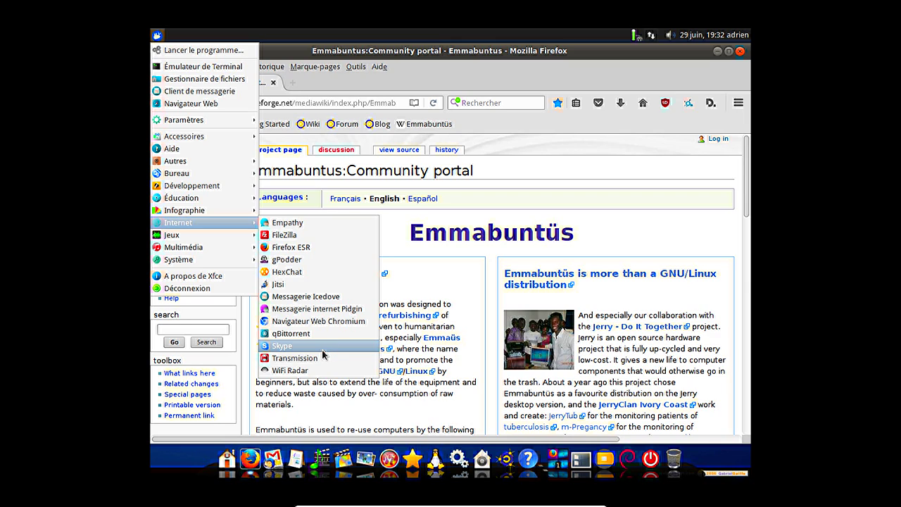
{"action": "left_click", "coordinate": [158, 35]}
View the about information for Firefox
{"action": "left_click", "coordinate": [379, 66]}
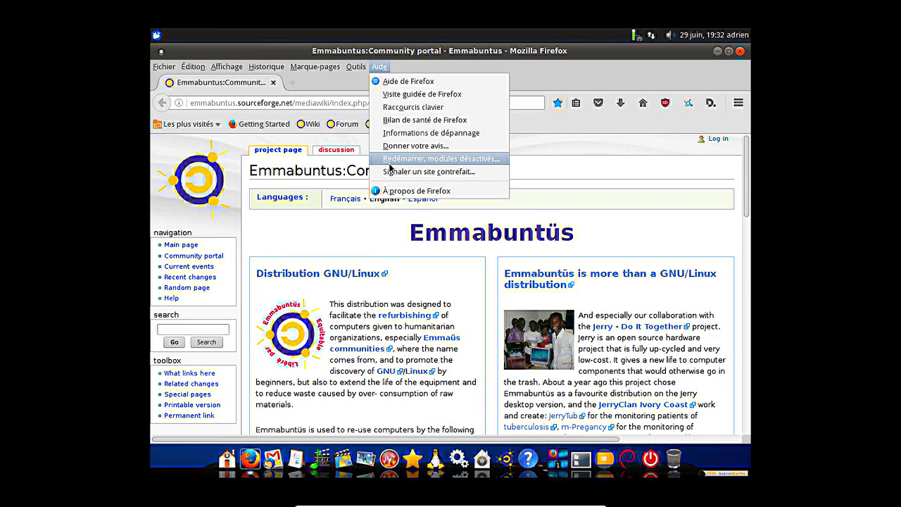
{"action": "left_click", "coordinate": [397, 193]}
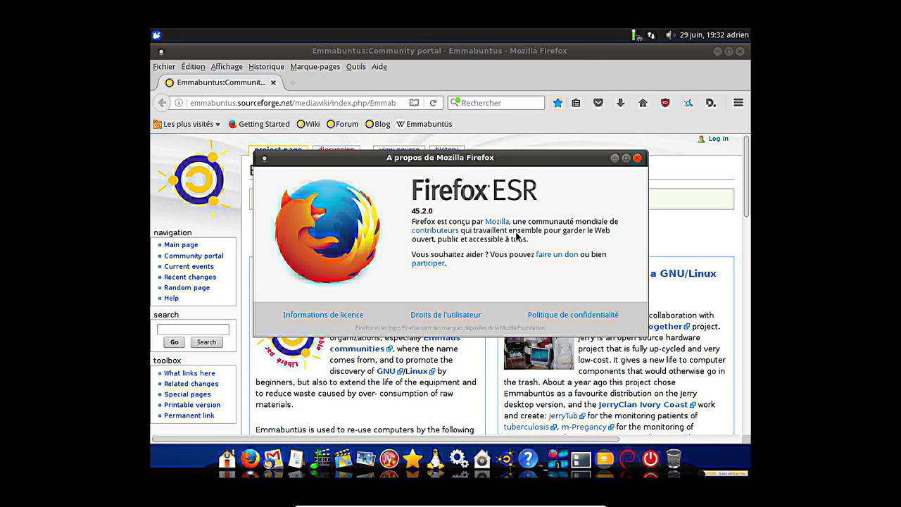
Dismiss Firefox's about information and open the list of installed extensions in the add-ons manager
{"action": "left_click", "coordinate": [638, 159]}
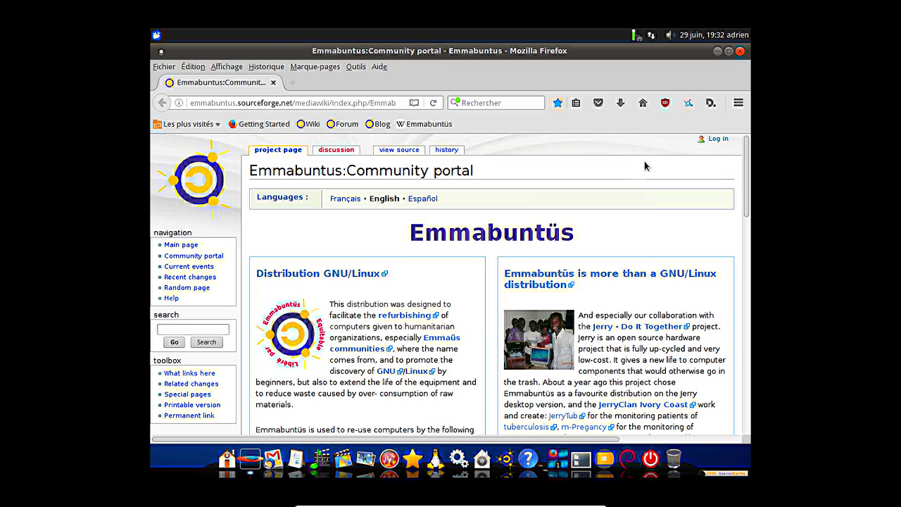
{"action": "left_click", "coordinate": [738, 103]}
{"action": "left_click", "coordinate": [710, 283]}
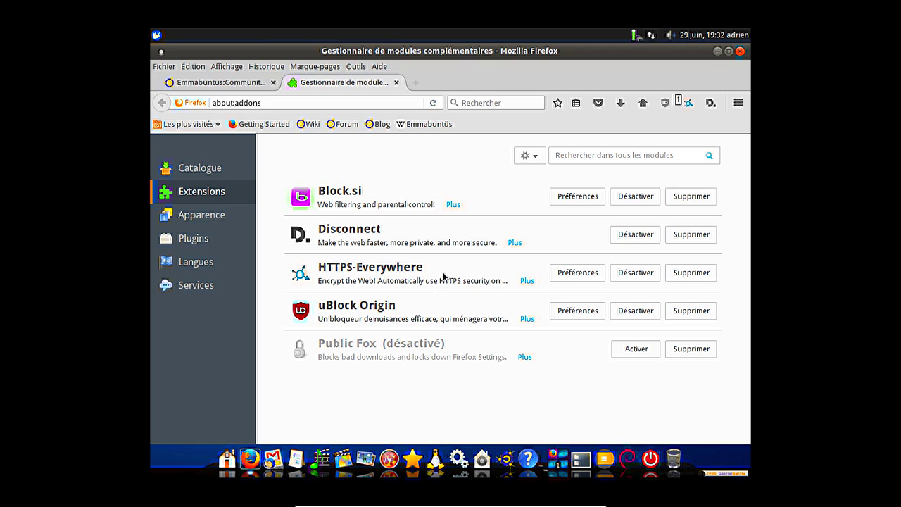
Look over the preferences of the Block.si extension without changing them, and remove the Disconnect extension
{"action": "left_click", "coordinate": [583, 200]}
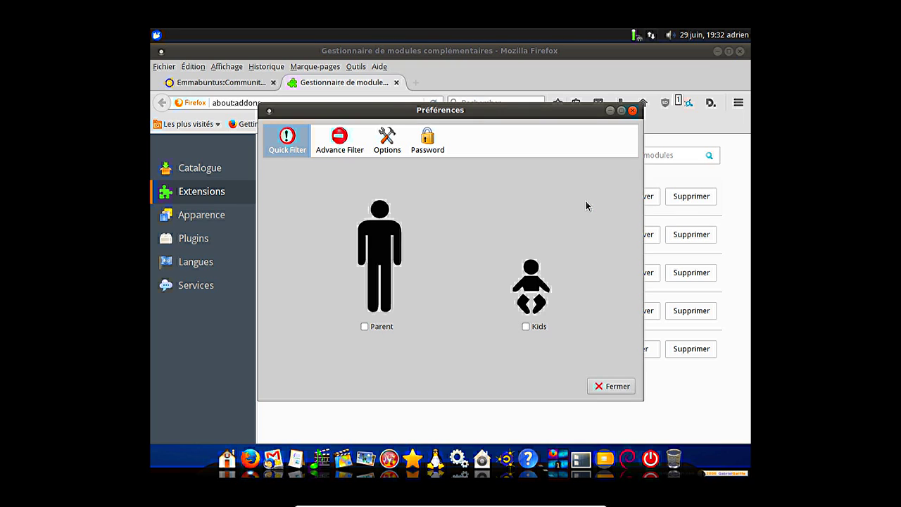
{"action": "left_click", "coordinate": [612, 389]}
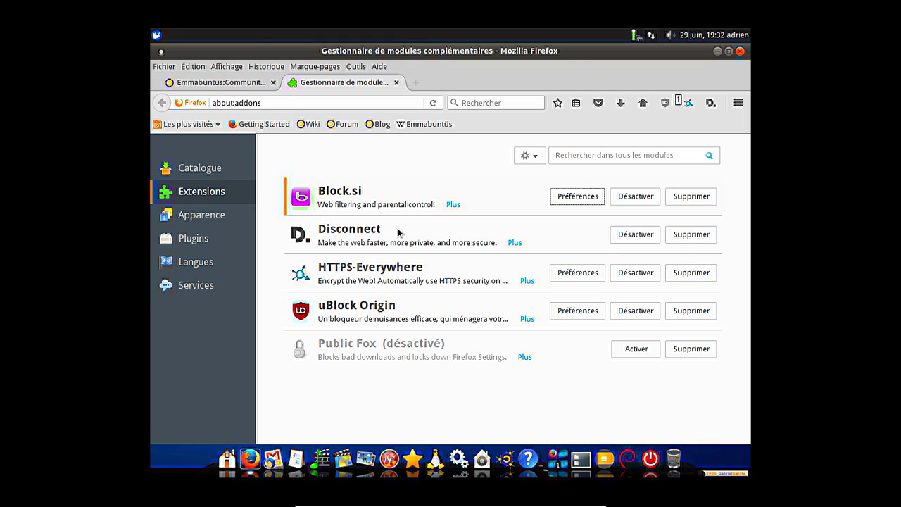
{"action": "left_click", "coordinate": [691, 234]}
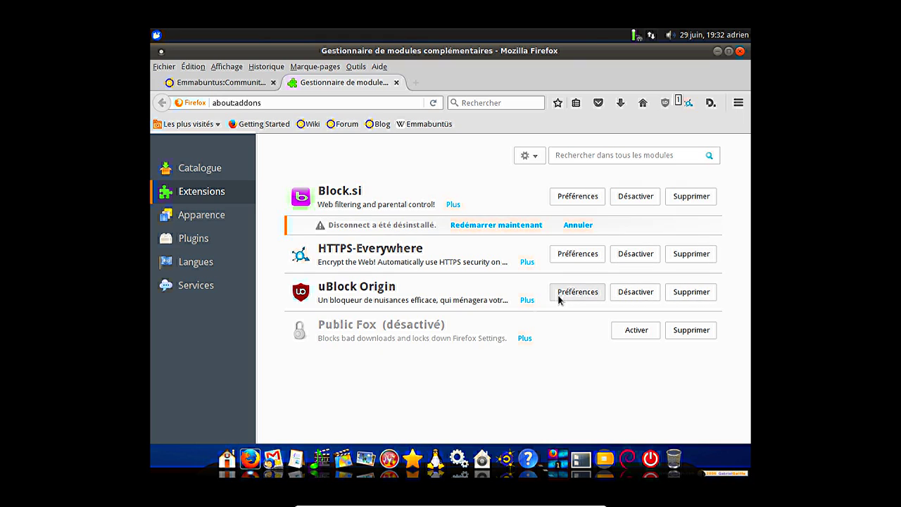
Enable the "Basic tracking list by Disconnect" in the filter lists of uBlock Origin's dashboard and apply the change
{"action": "left_click", "coordinate": [664, 103]}
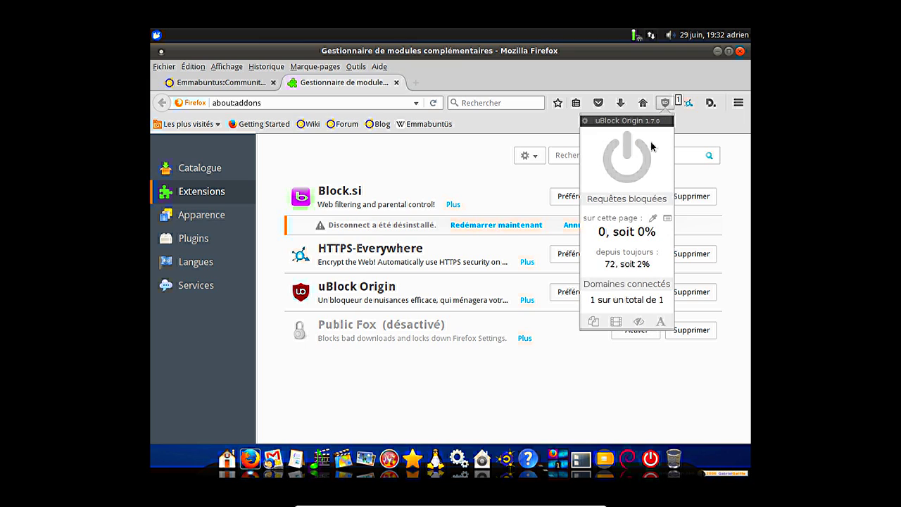
{"action": "left_click", "coordinate": [632, 127]}
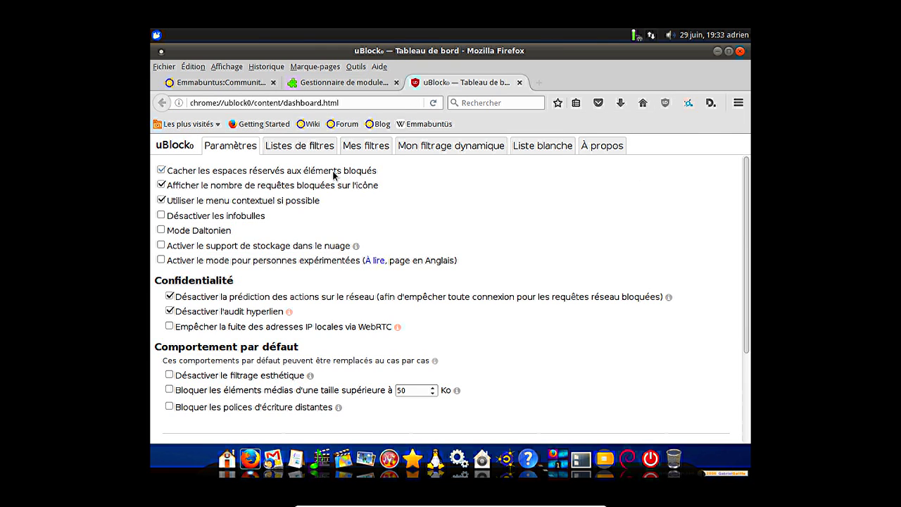
{"action": "left_click", "coordinate": [301, 148]}
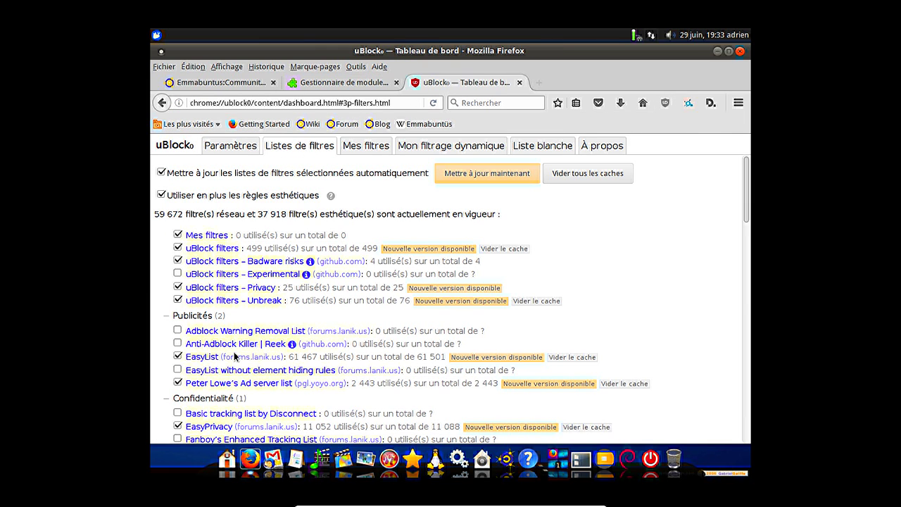
{"action": "left_click", "coordinate": [177, 413]}
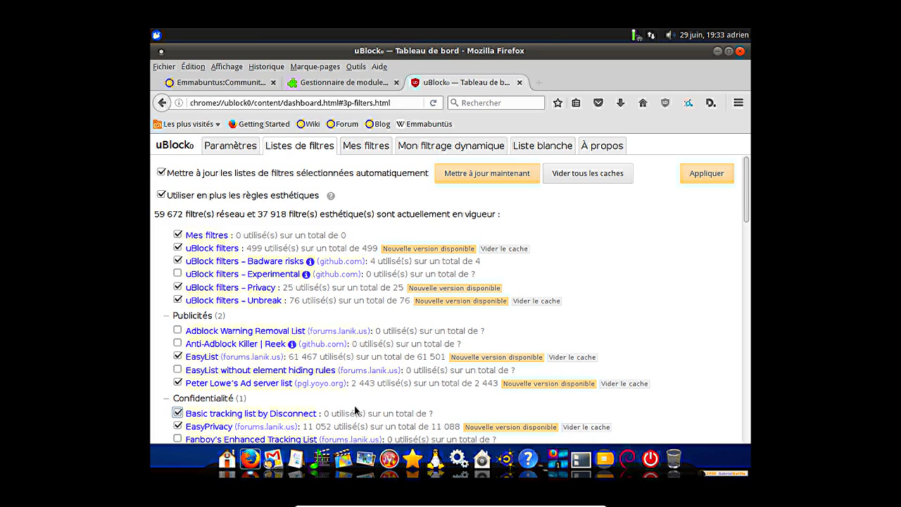
{"action": "left_click", "coordinate": [719, 175]}
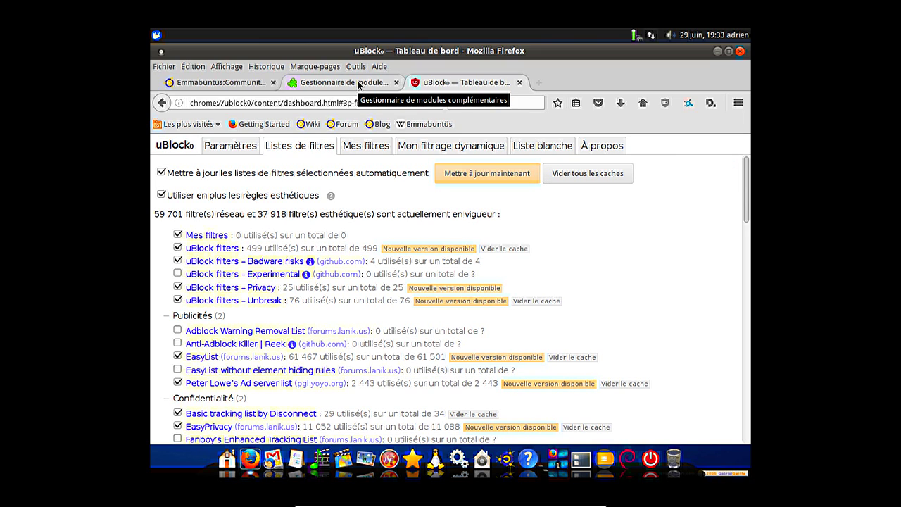
Enable the Adblock Warning Removal List, Anti-Adblock Killer | Reek and EasyList without element hiding rules filters, and apply the changes
{"action": "scroll", "coordinate": [255, 346], "scroll_direction": "down", "scroll_amount": 1}
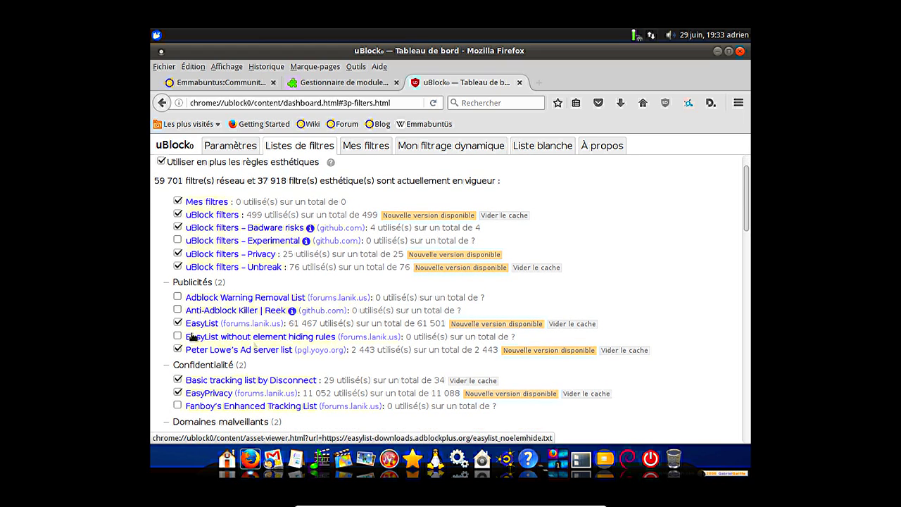
{"action": "left_click", "coordinate": [178, 296]}
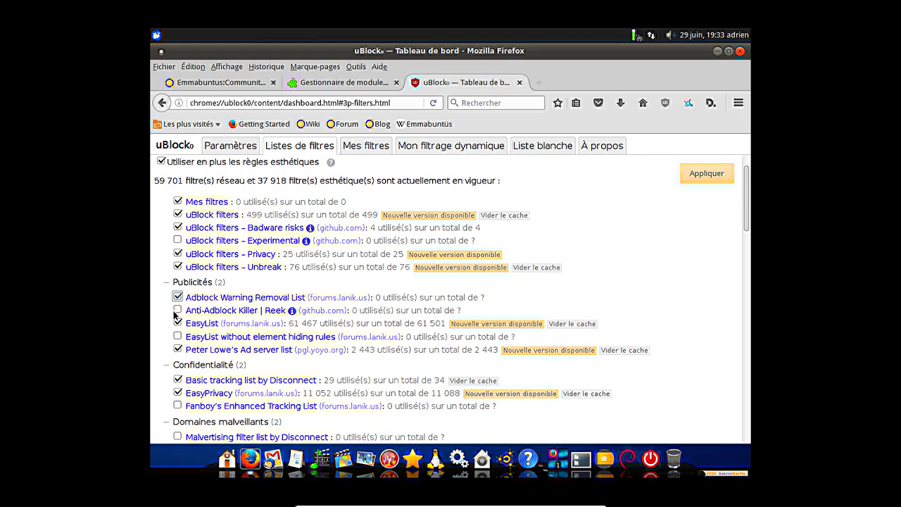
{"action": "left_click", "coordinate": [177, 310]}
{"action": "left_click", "coordinate": [178, 337]}
{"action": "left_click", "coordinate": [712, 174]}
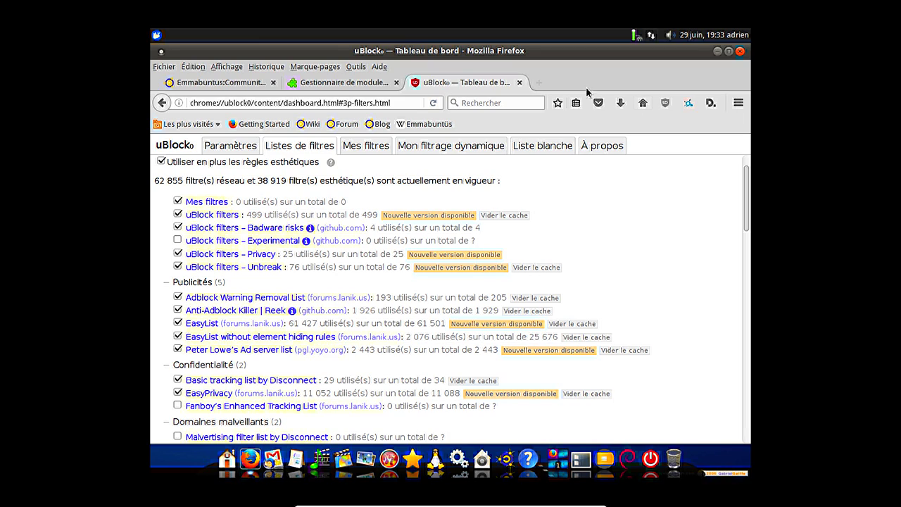
Close the uBlock Origin dashboard and quit Firefox, closing all remaining tabs
{"action": "left_click", "coordinate": [519, 84]}
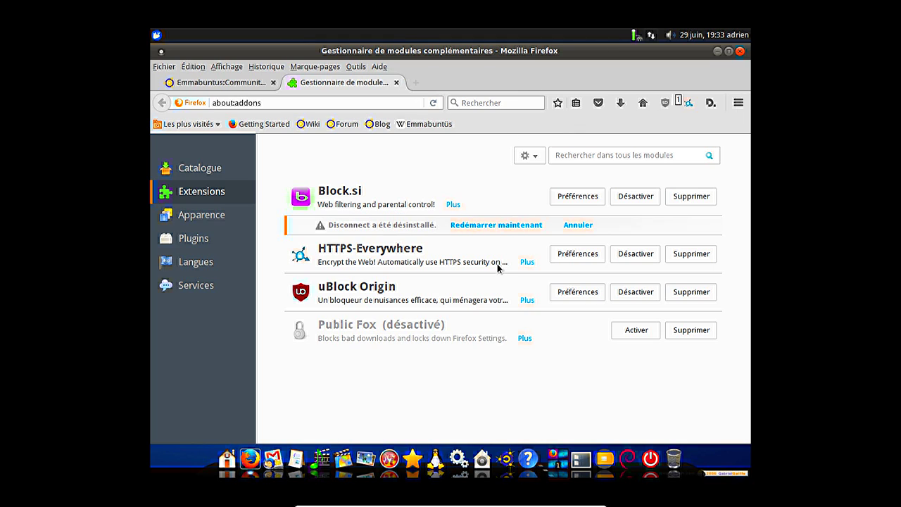
{"action": "left_click", "coordinate": [740, 51]}
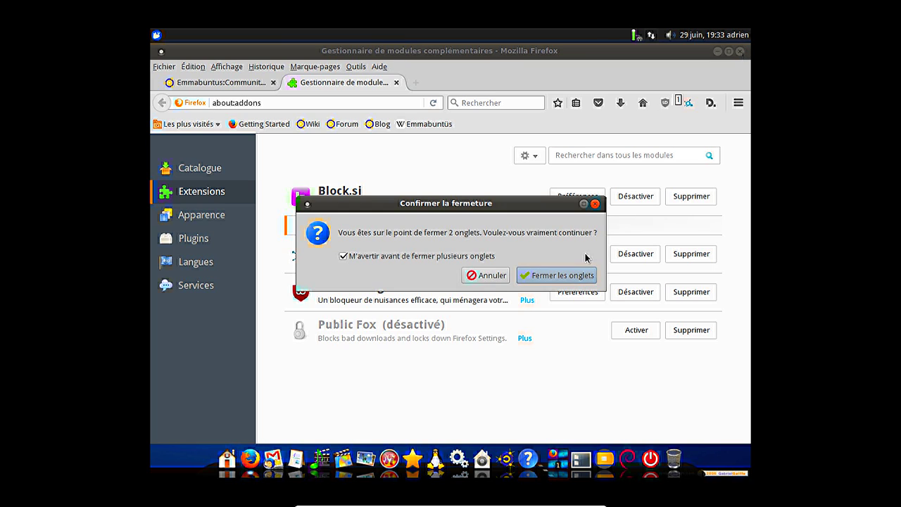
{"action": "left_click", "coordinate": [556, 275]}
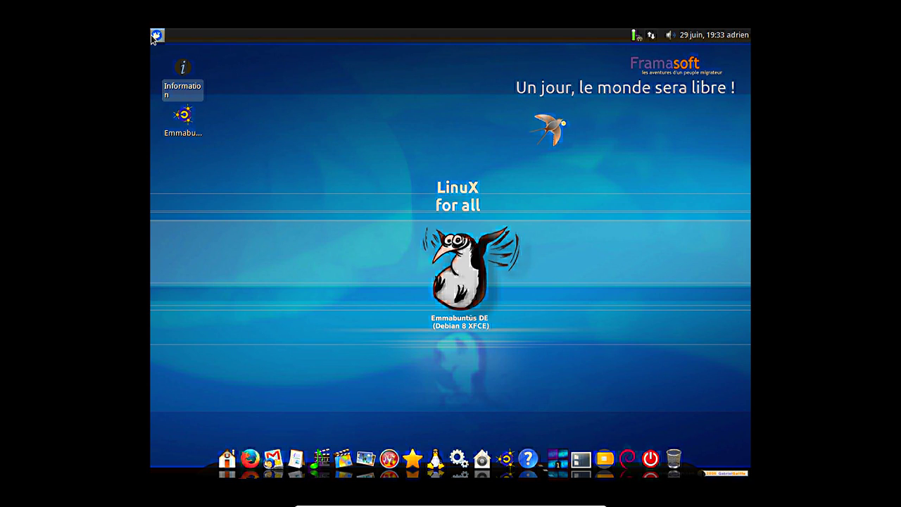
Browse the desktop's application categories to examine the programs in the Jeux category
{"action": "left_click", "coordinate": [155, 35]}
{"action": "mouse_move", "coordinate": [187, 215]}
{"action": "mouse_move", "coordinate": [187, 235]}
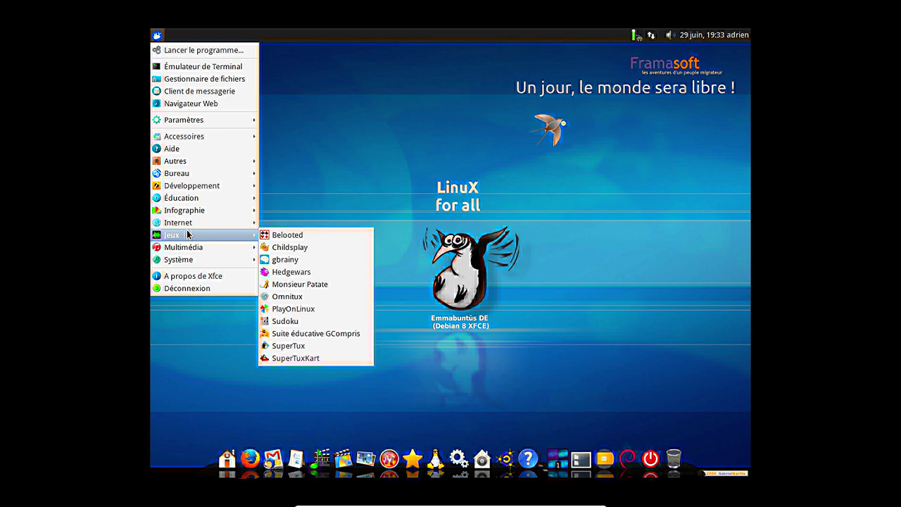